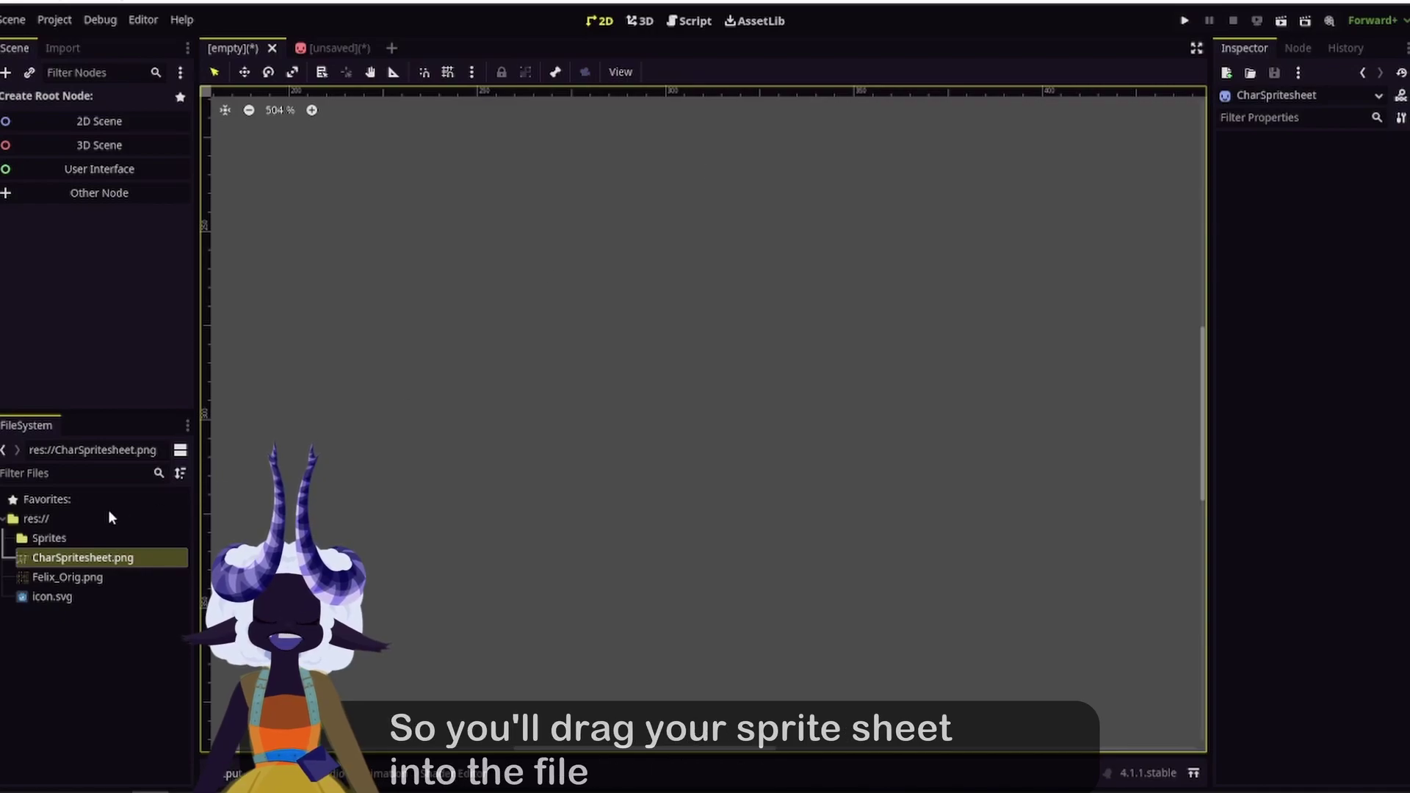
# Drop CharSpritesheet.png into the empty 2D view as a Sprite2D and frame the whole sheet
pyautogui.moveTo(52, 562); pyautogui.dragTo(765, 492)
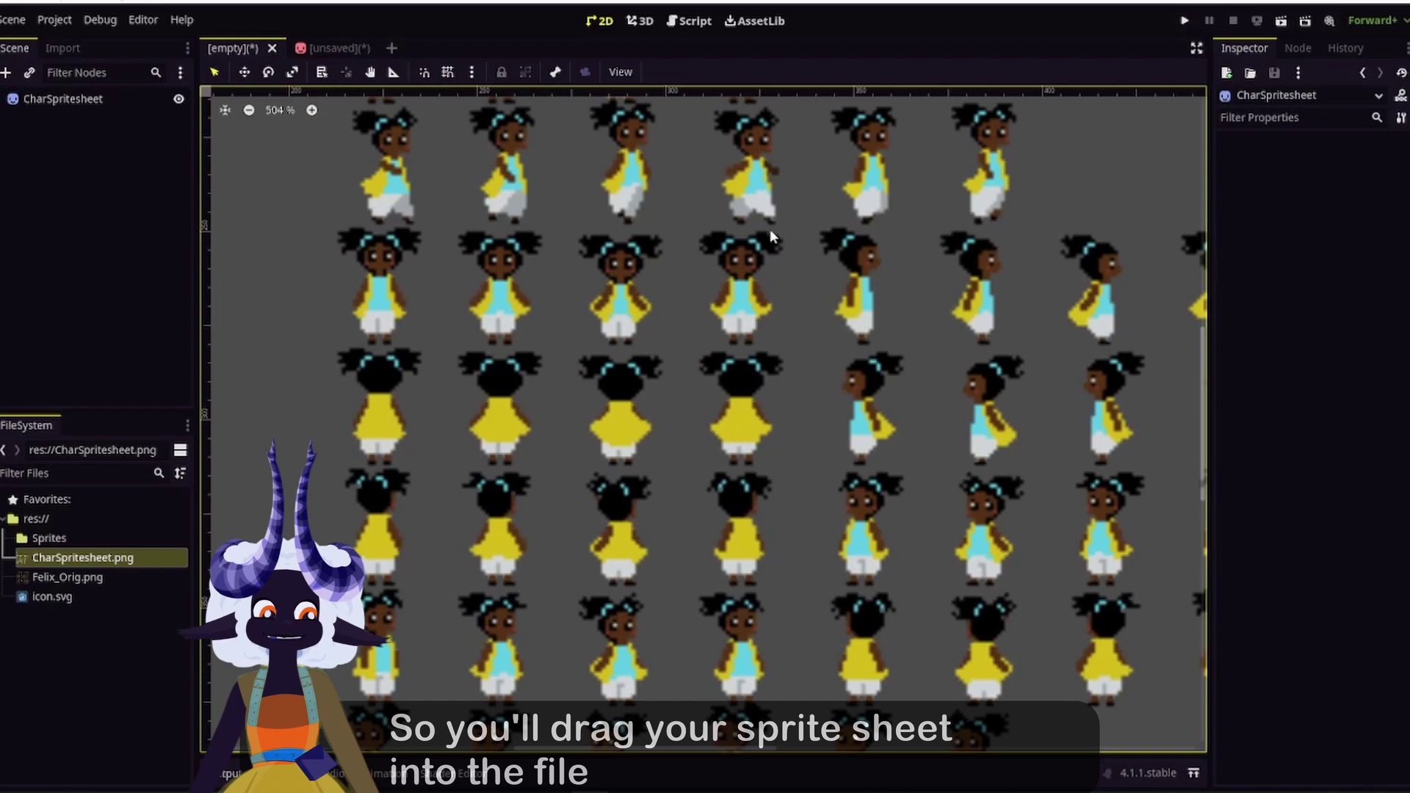
pyautogui.scroll(-1, 734, 228)
pyautogui.moveTo(682, 213); pyautogui.dragTo(765, 408, button='middle')
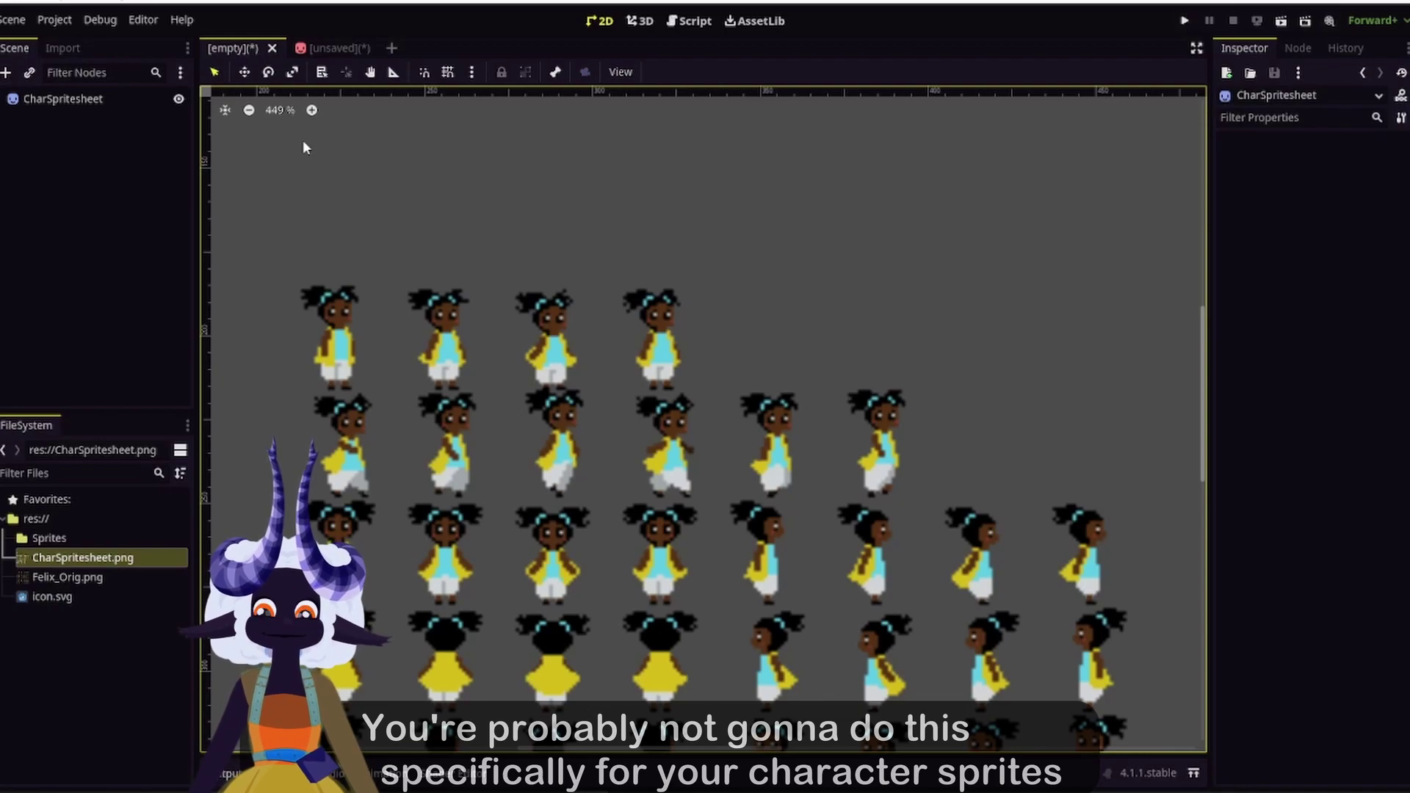
# Set Rendering > Textures Default Texture Filter to Nearest in Project Settings, then close the dialog
pyautogui.click(53, 22)
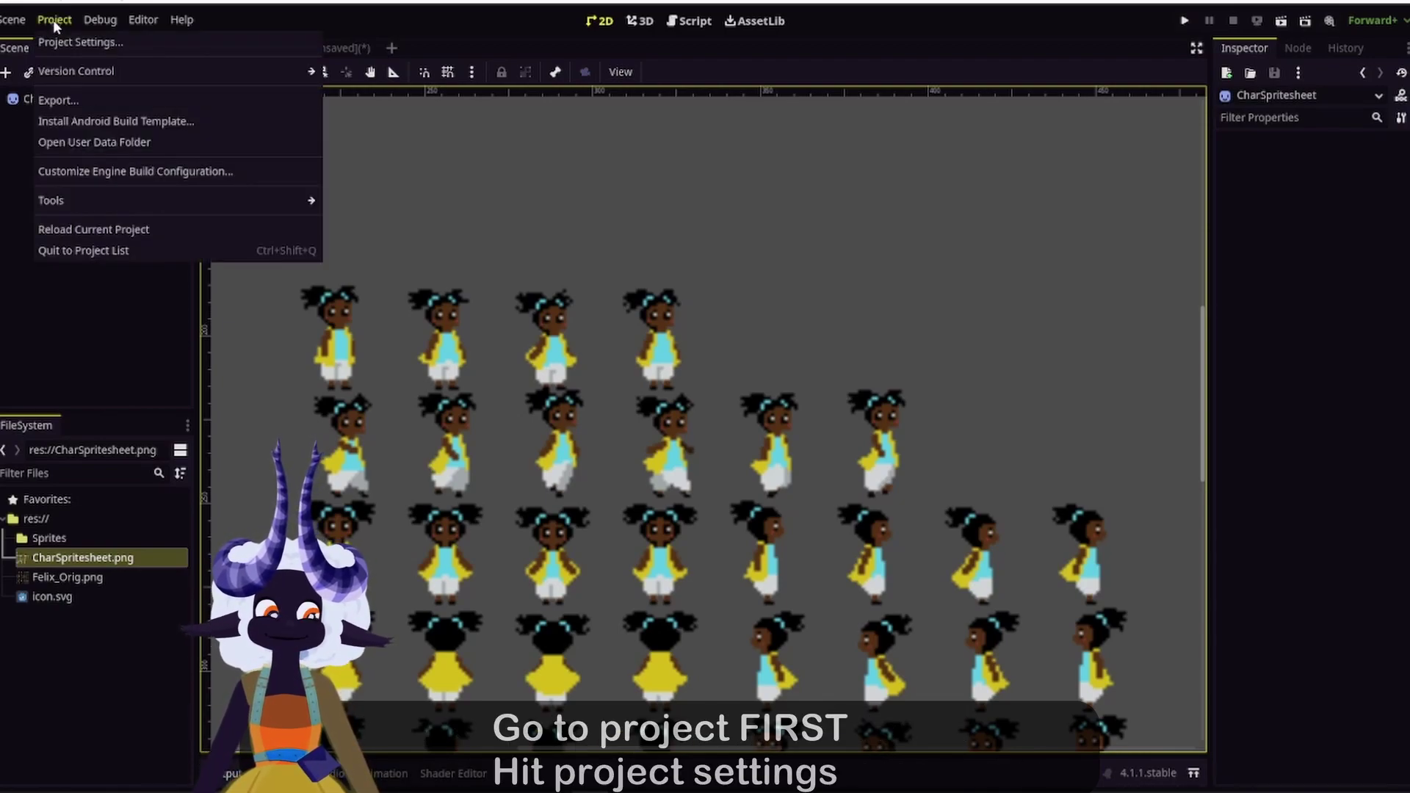
pyautogui.click(80, 43)
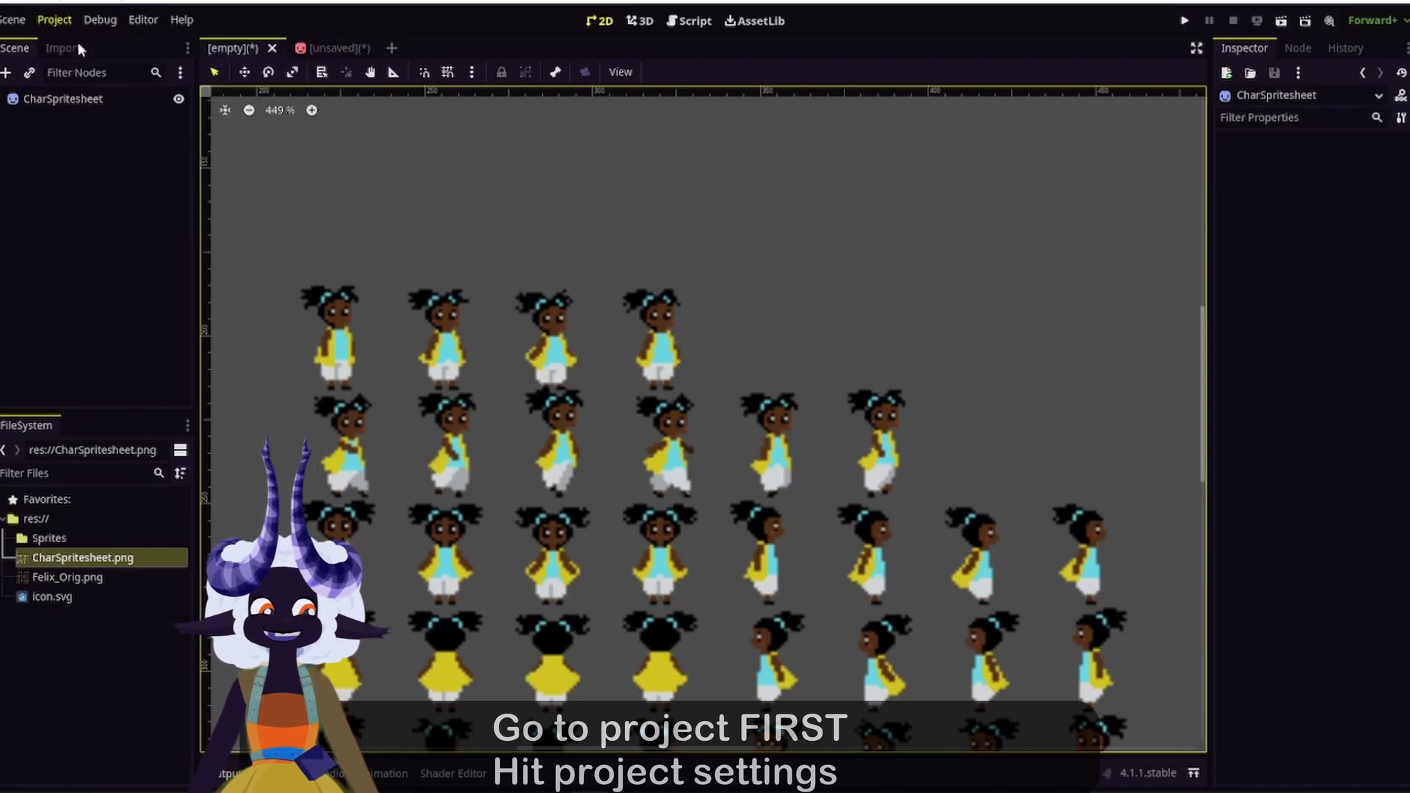
pyautogui.doubleClick(720, 248)
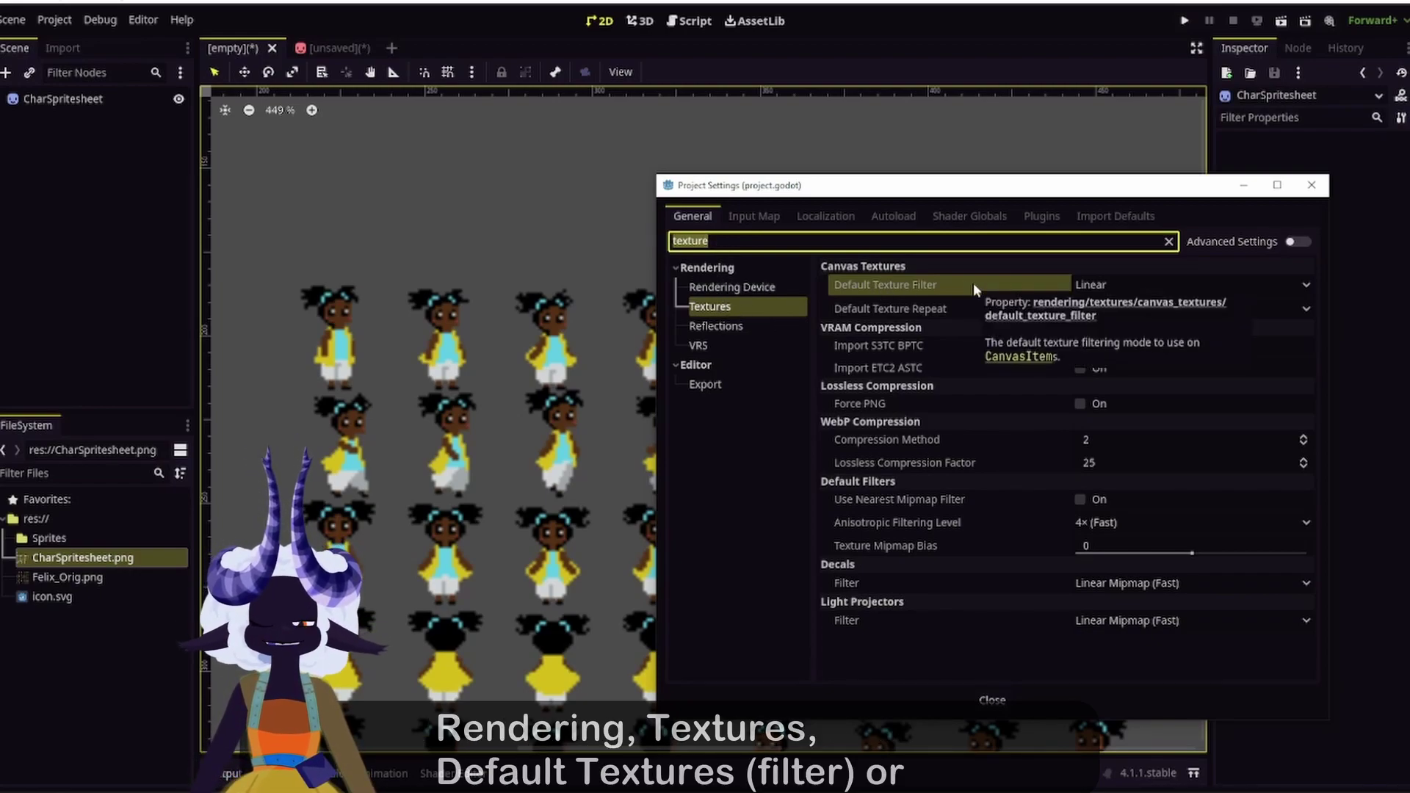
pyautogui.press('BackSpace')
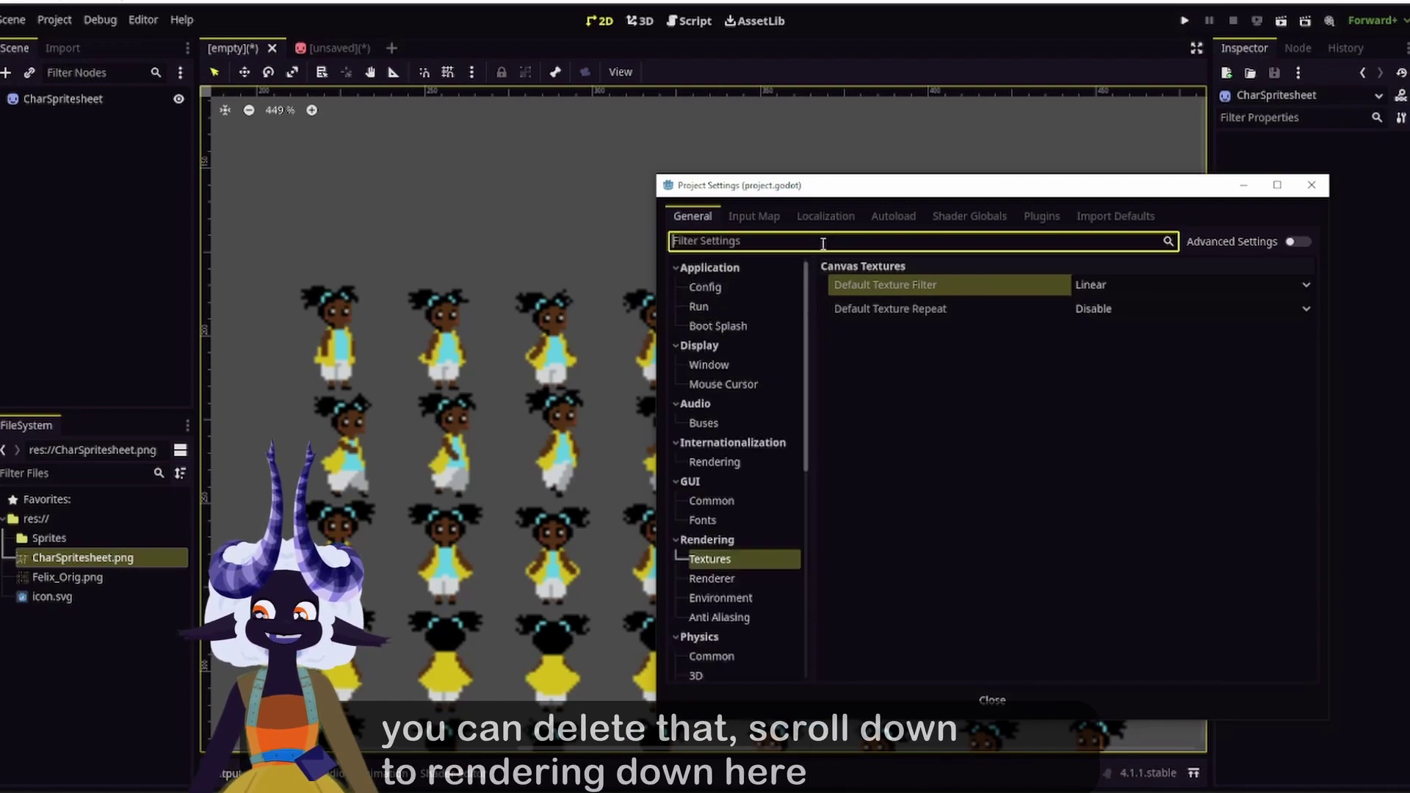
pyautogui.click(707, 564)
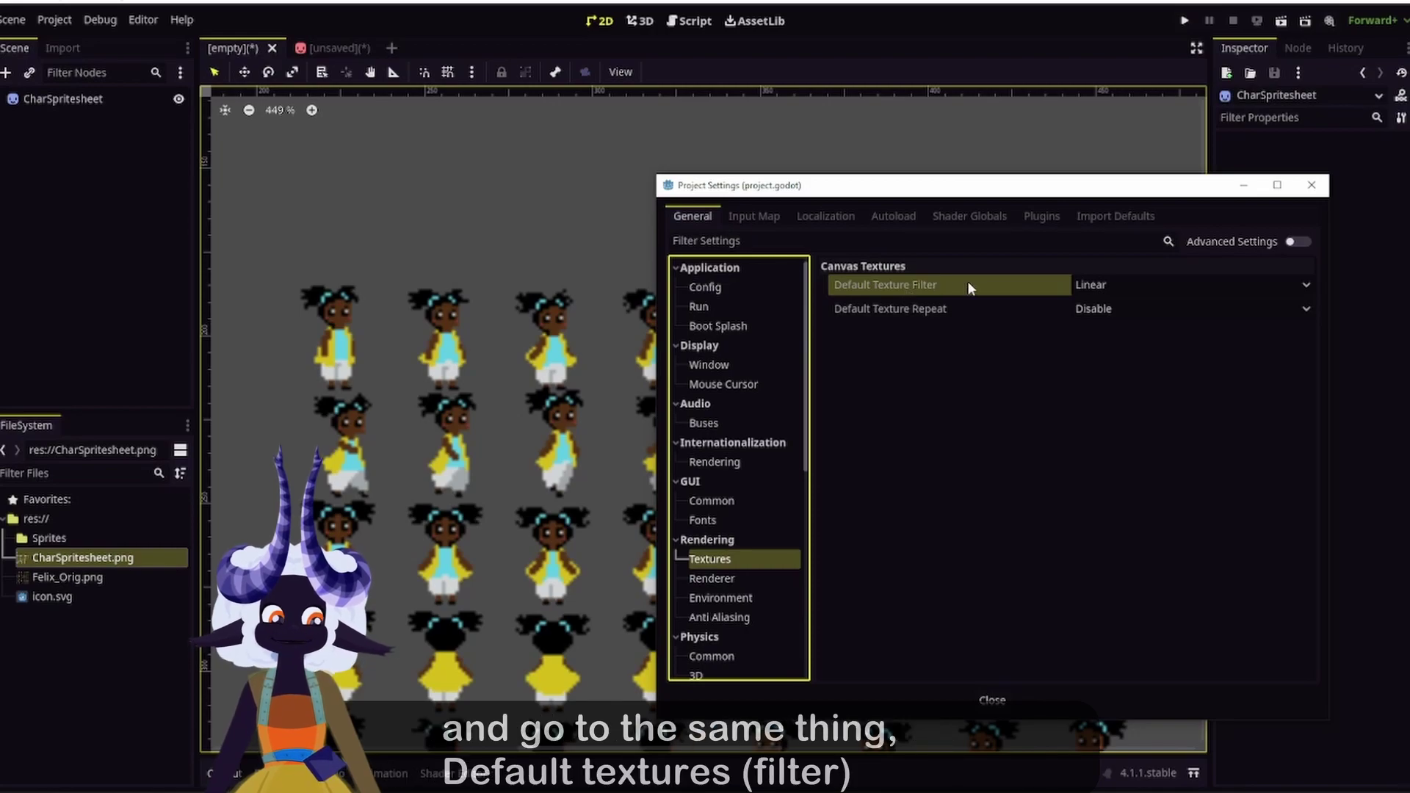
pyautogui.click(1176, 295)
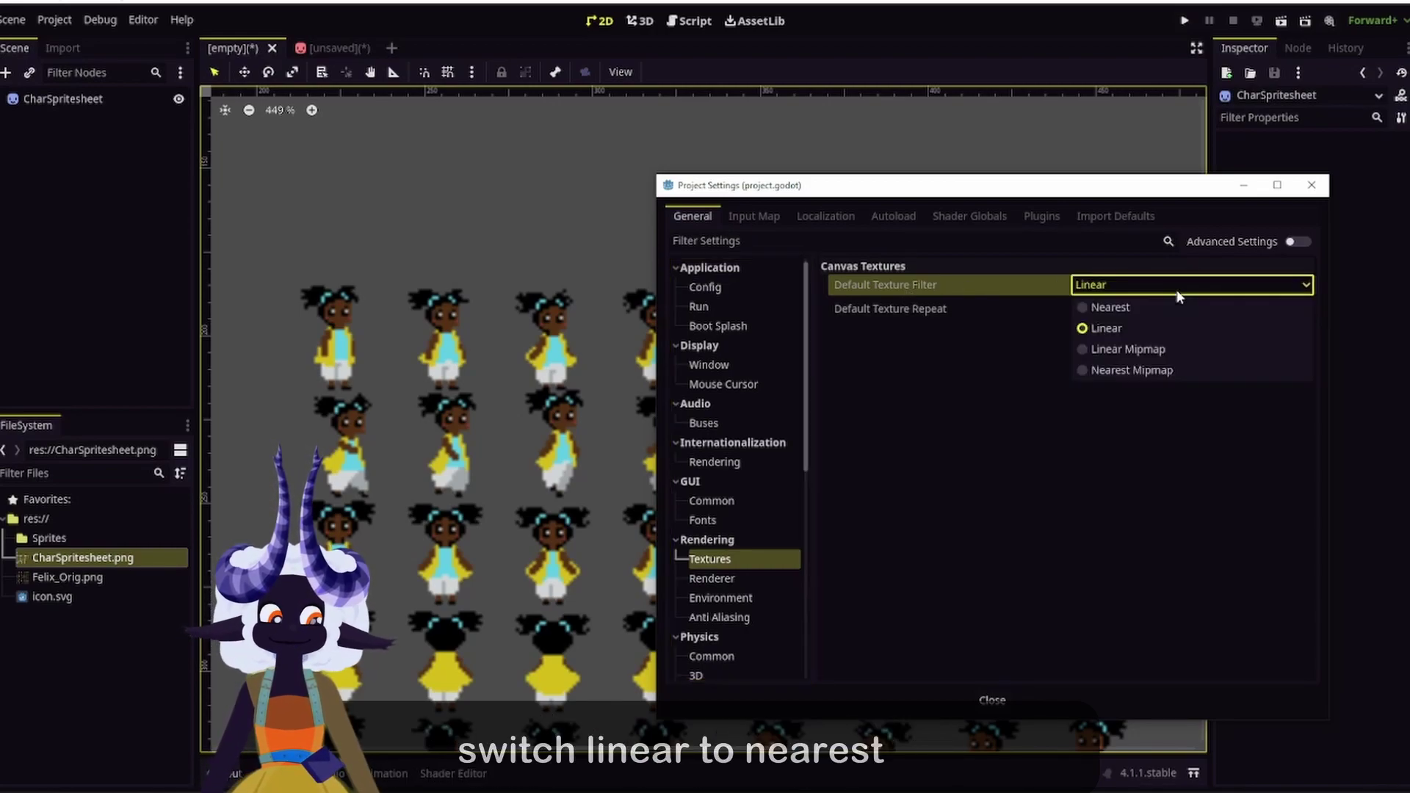
pyautogui.click(1171, 310)
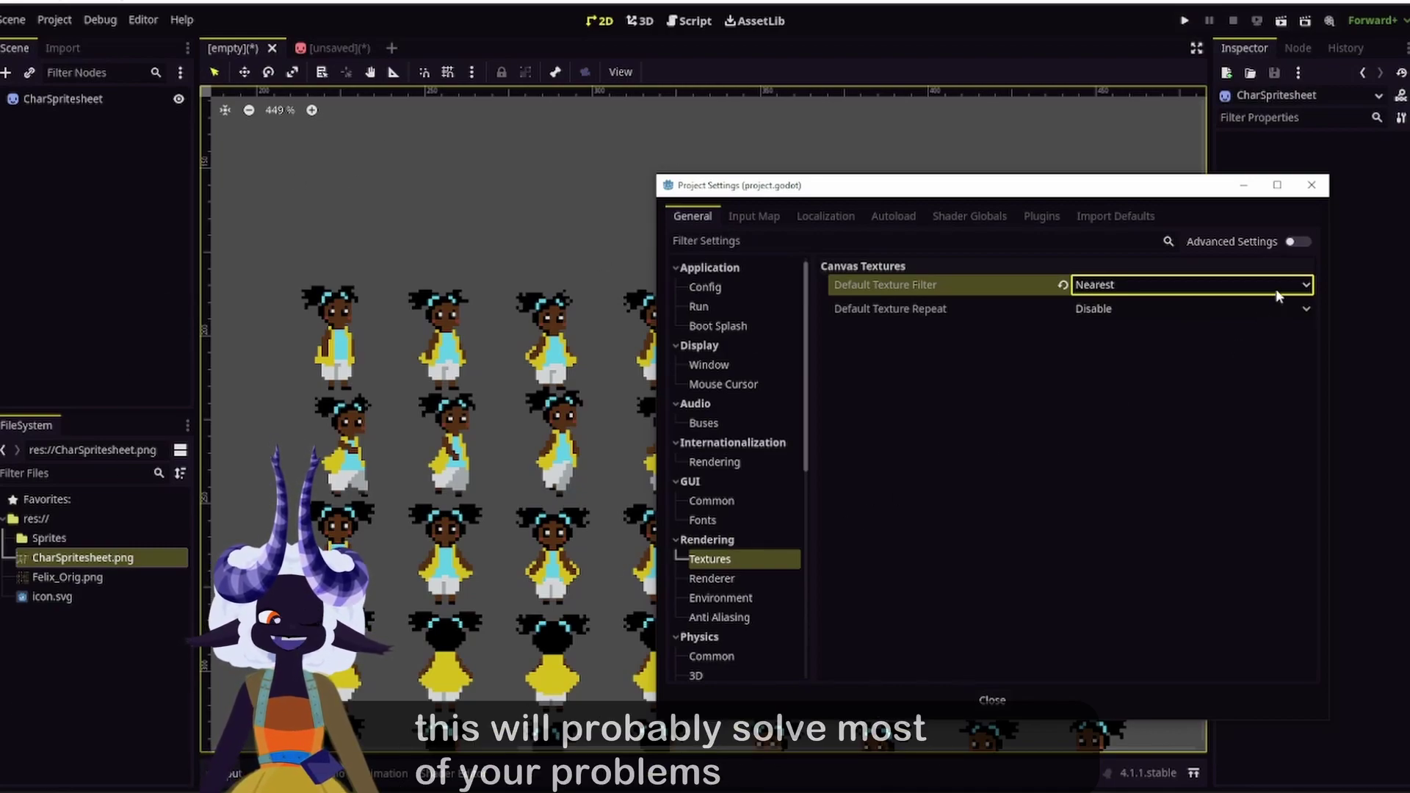
pyautogui.click(1312, 184)
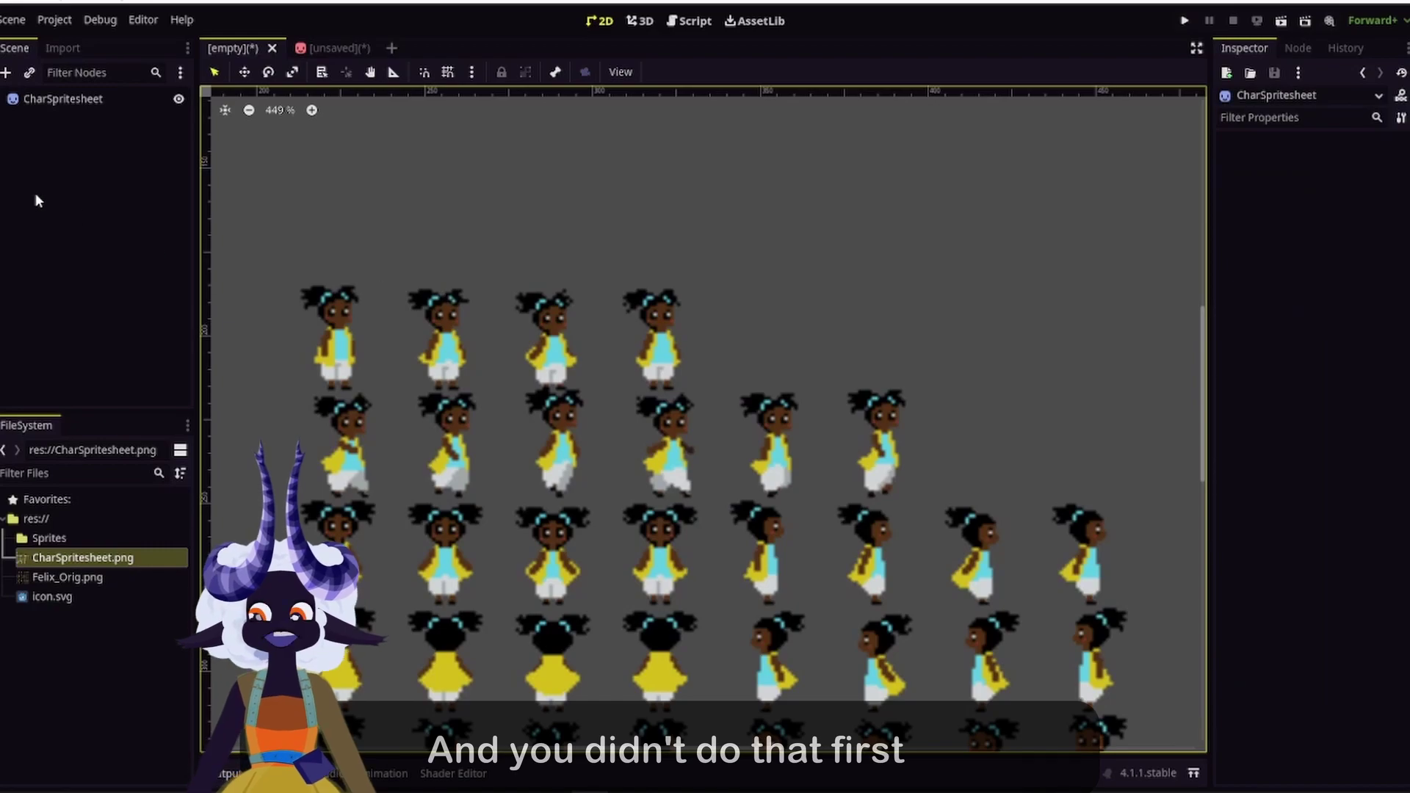
# Change the CharSpritesheet node's CanvasItem Texture Filter from Inherit to Nearest
pyautogui.click(76, 99)
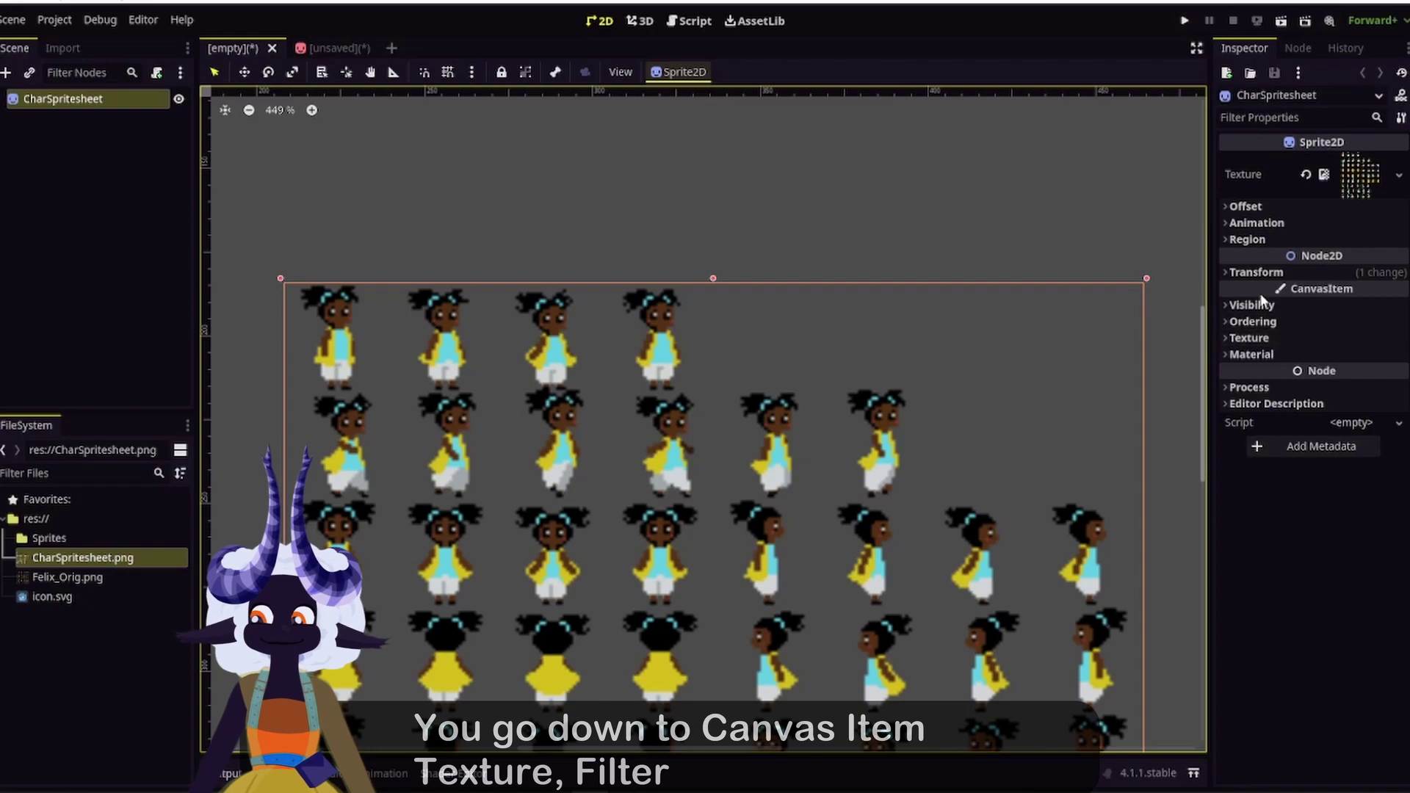
pyautogui.click(1268, 338)
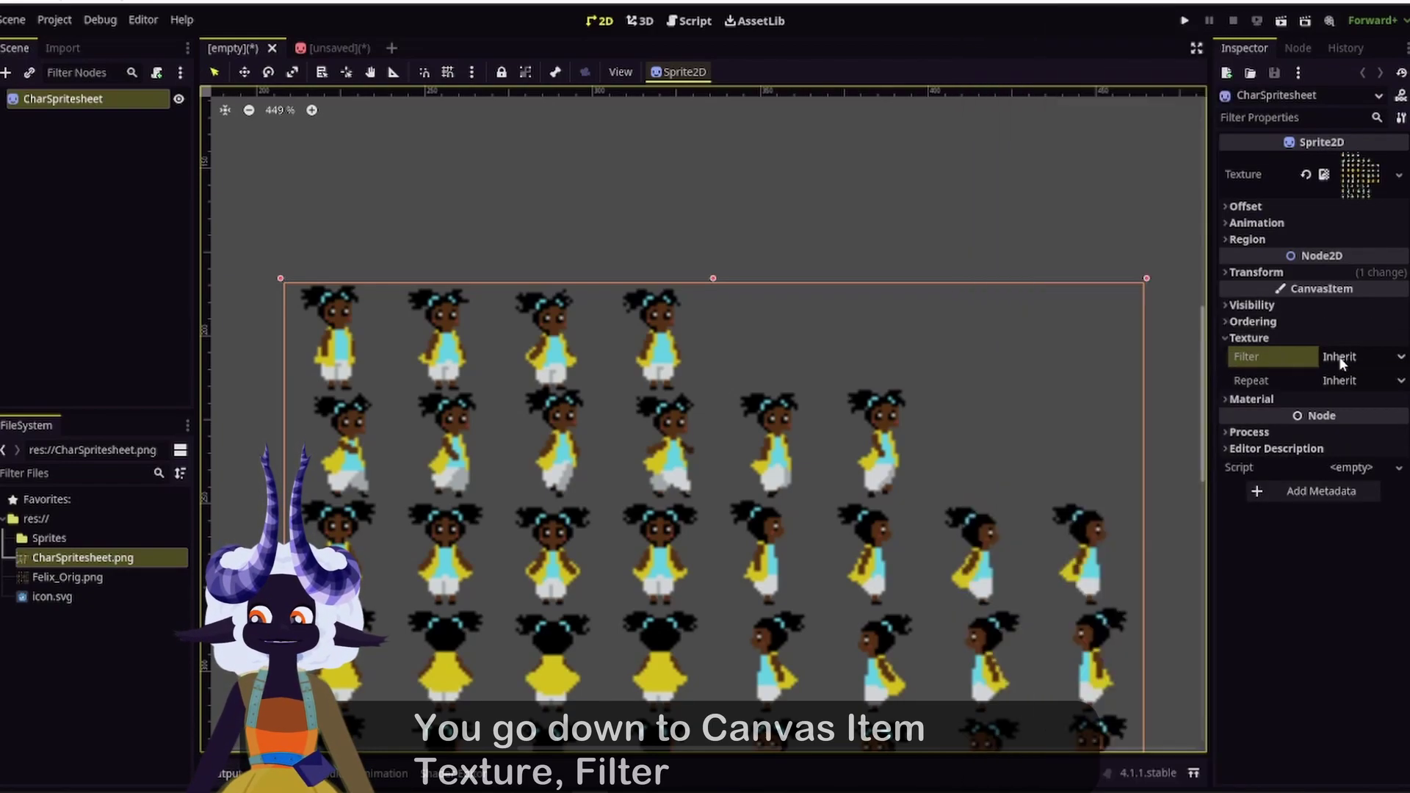
pyautogui.click(1369, 356)
pyautogui.click(1354, 397)
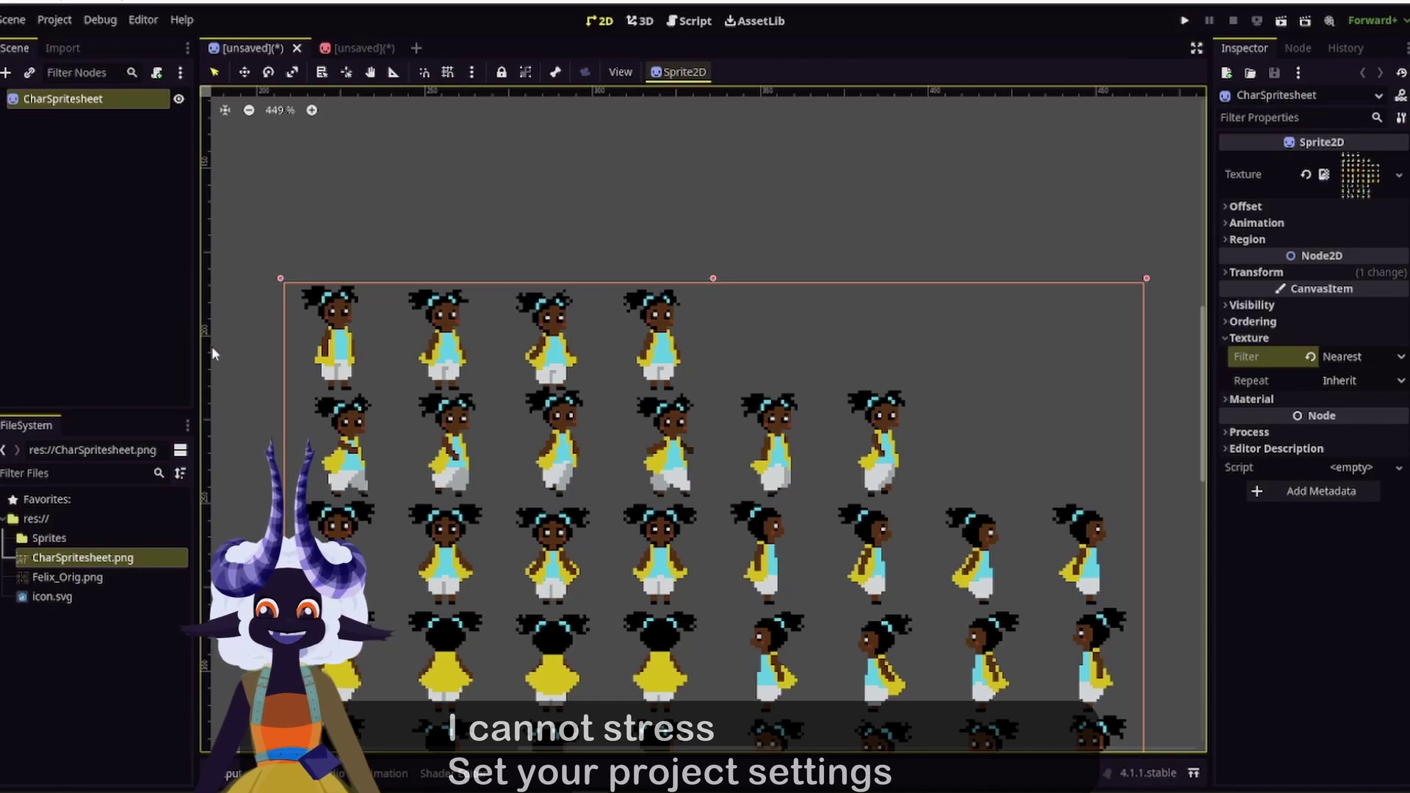
# Reimport CharSpritesheet.png as Lossless with Detect 3D Compress To set to Disabled
pyautogui.click(63, 47)
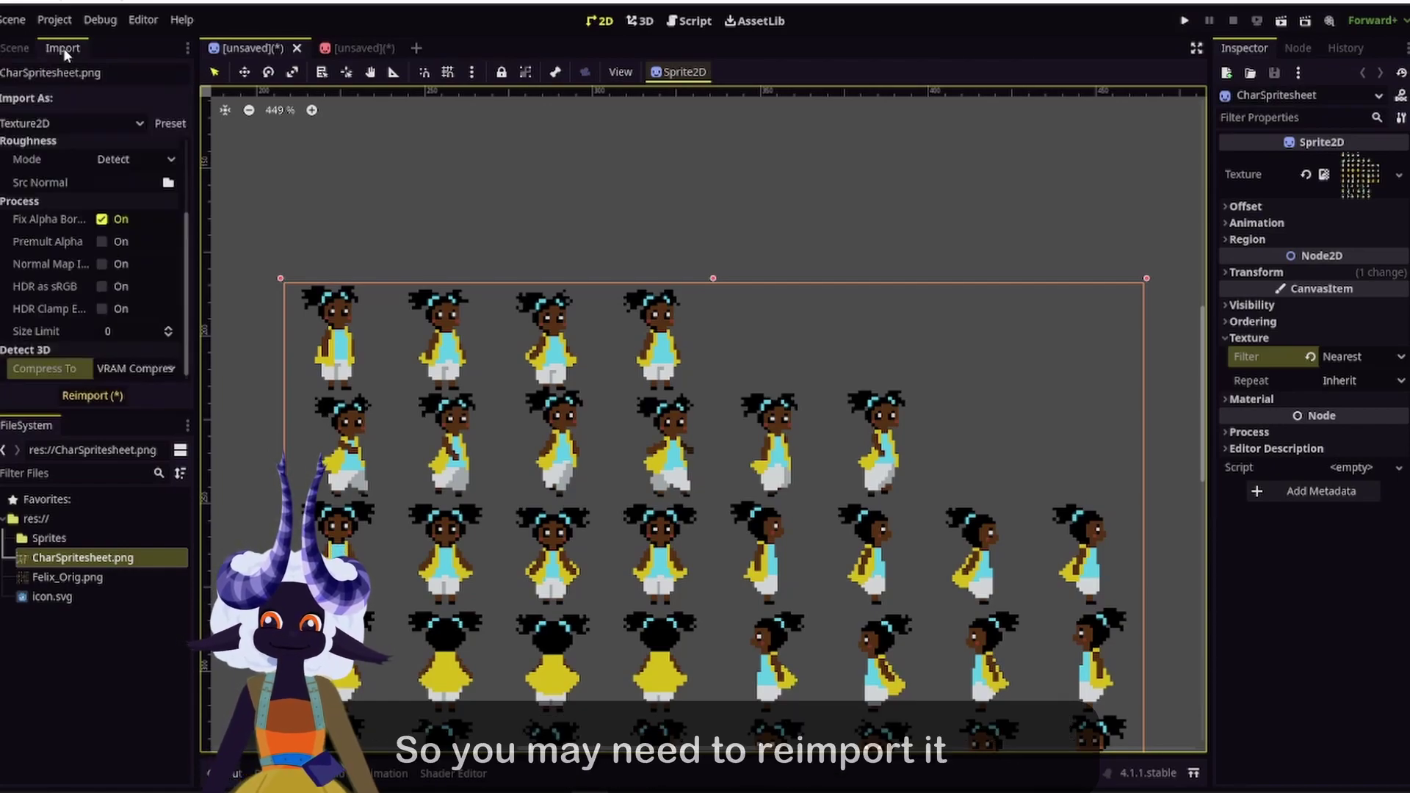
pyautogui.scroll(3, 56, 191)
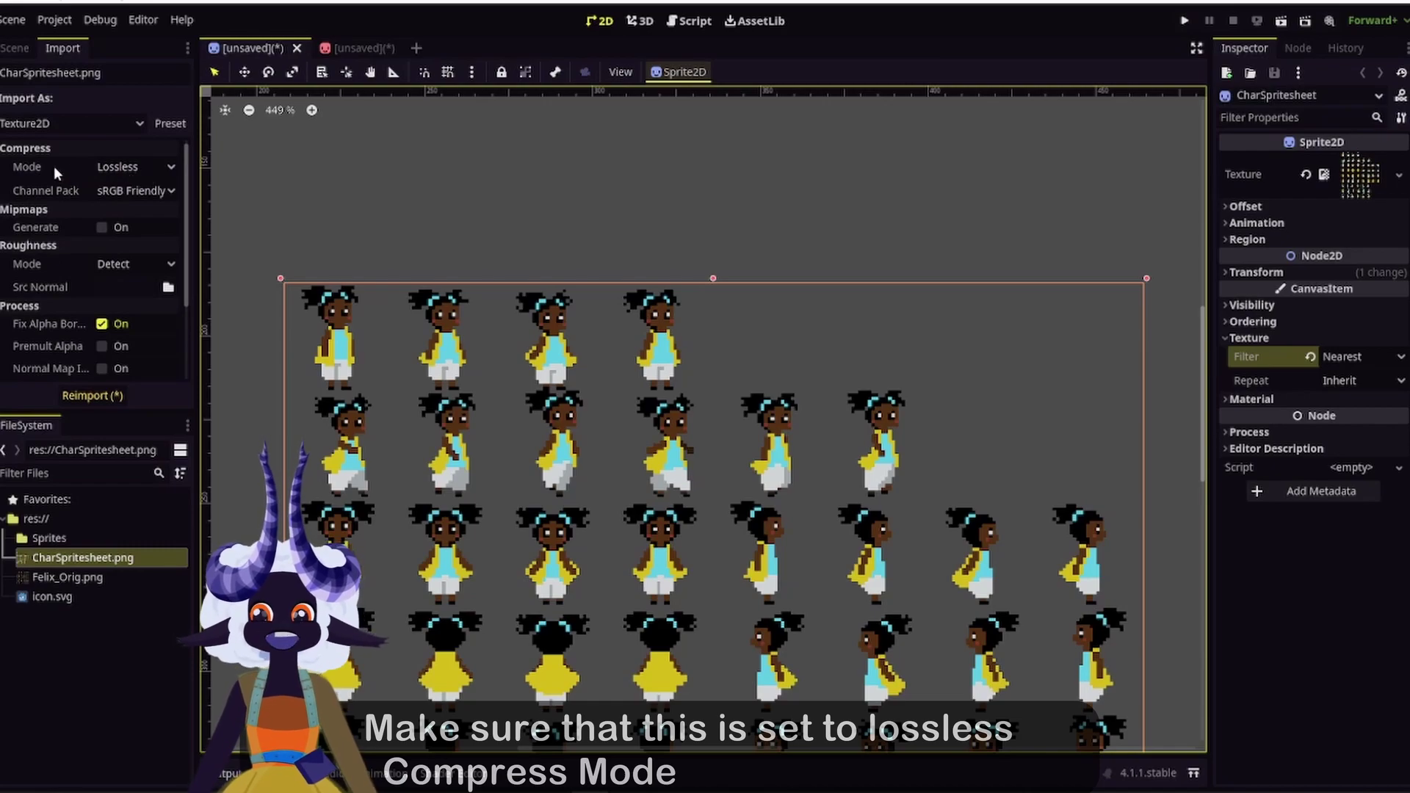
pyautogui.scroll(-3, 47, 316)
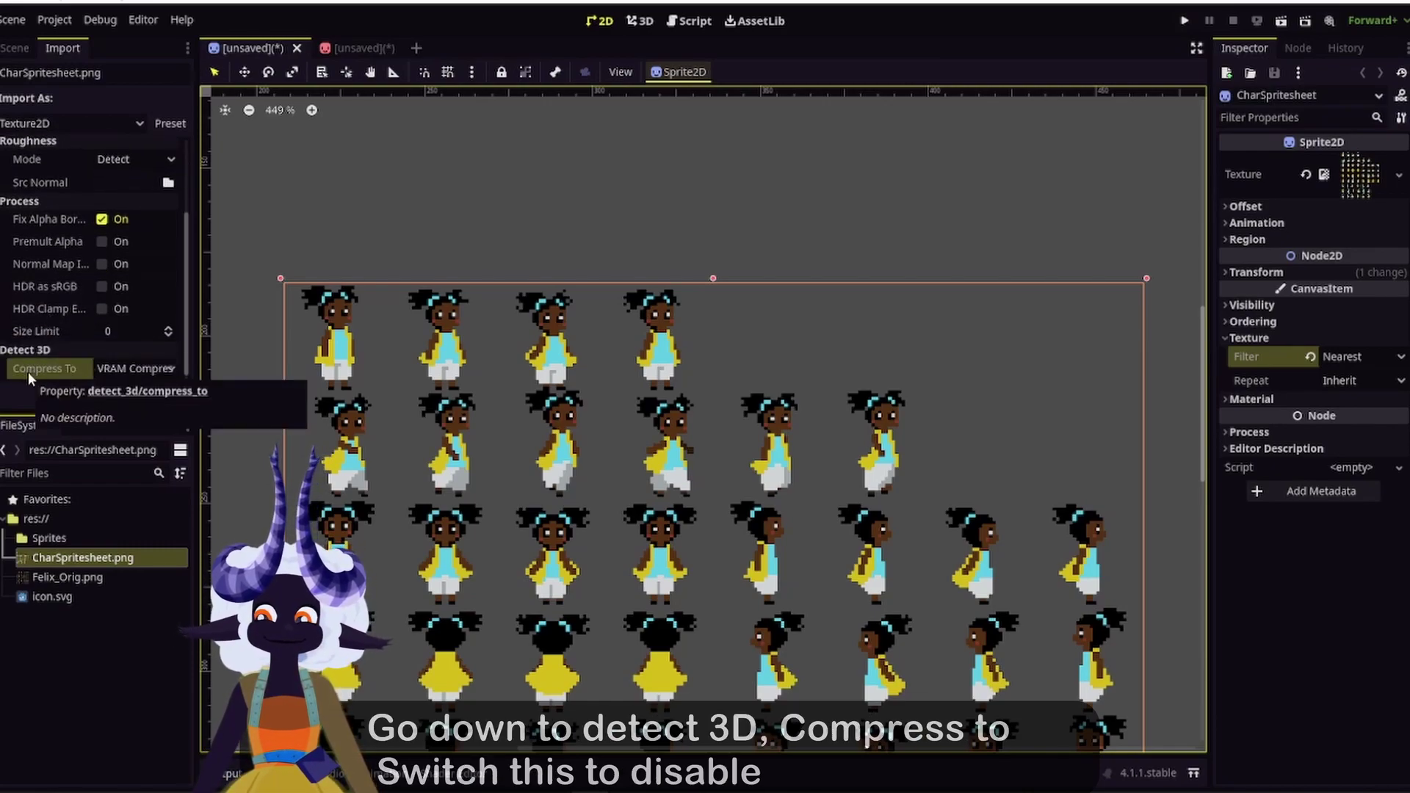
pyautogui.click(141, 375)
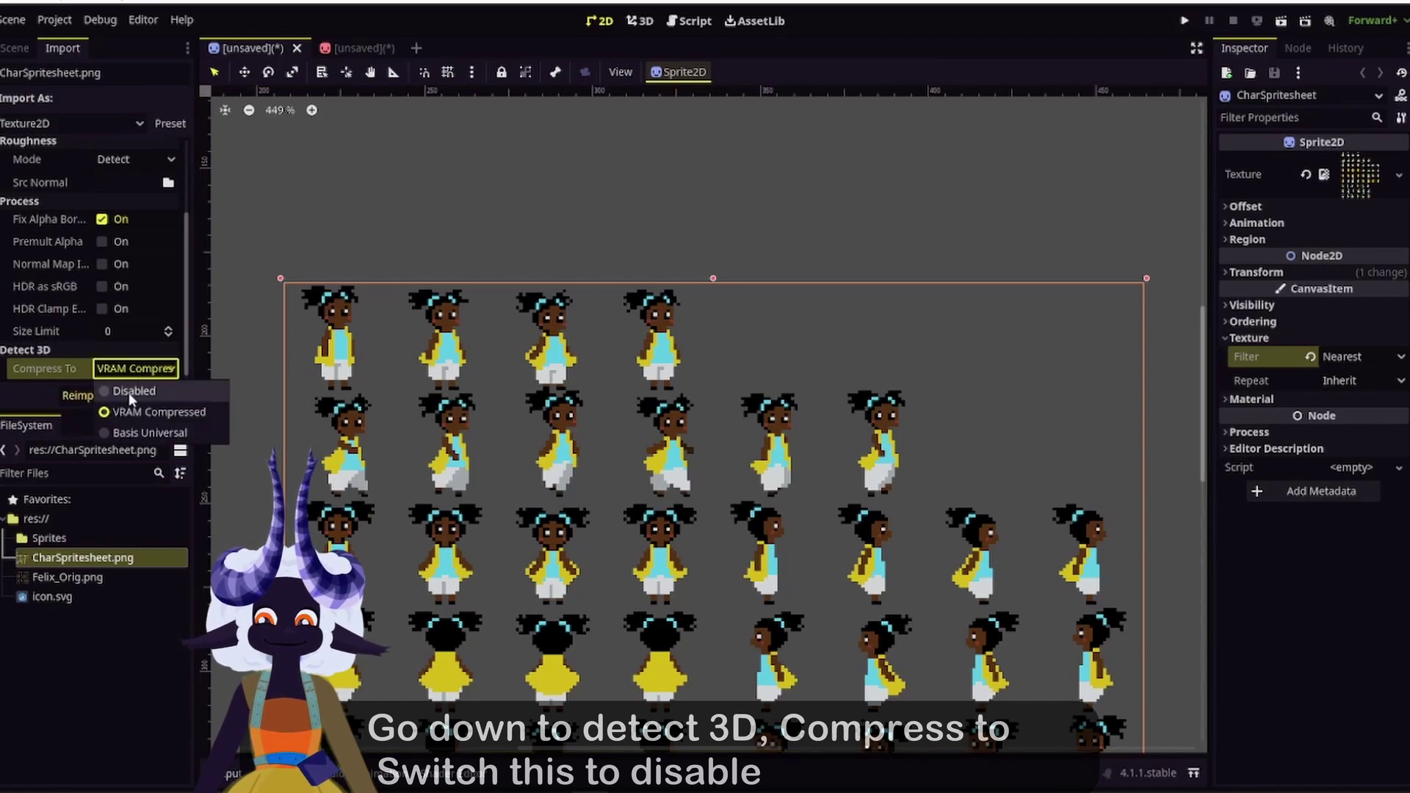
pyautogui.click(129, 392)
pyautogui.click(86, 394)
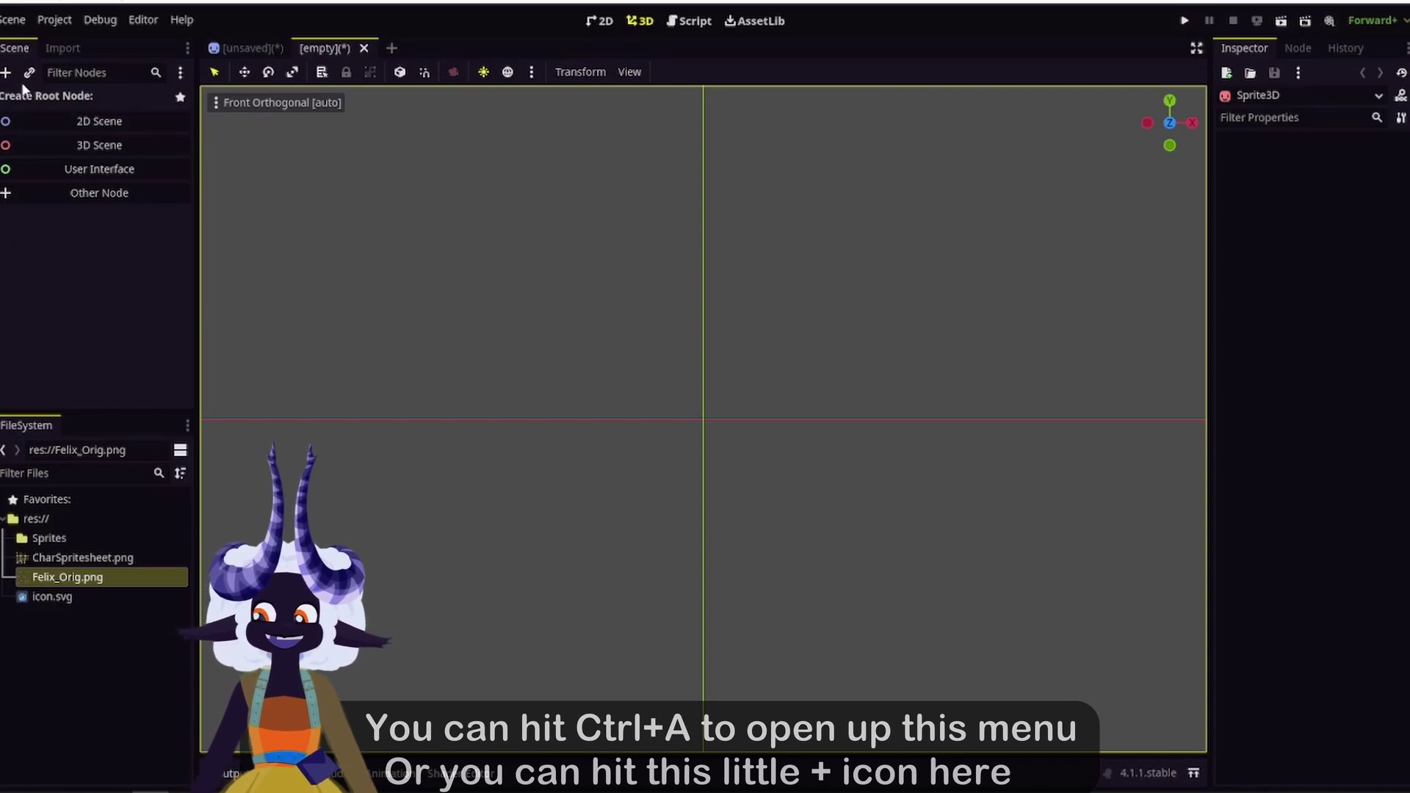
# Create a Sprite3D as the new scene's root node from the Create New Node dialog
pyautogui.hotkey('ctrl', 'a')
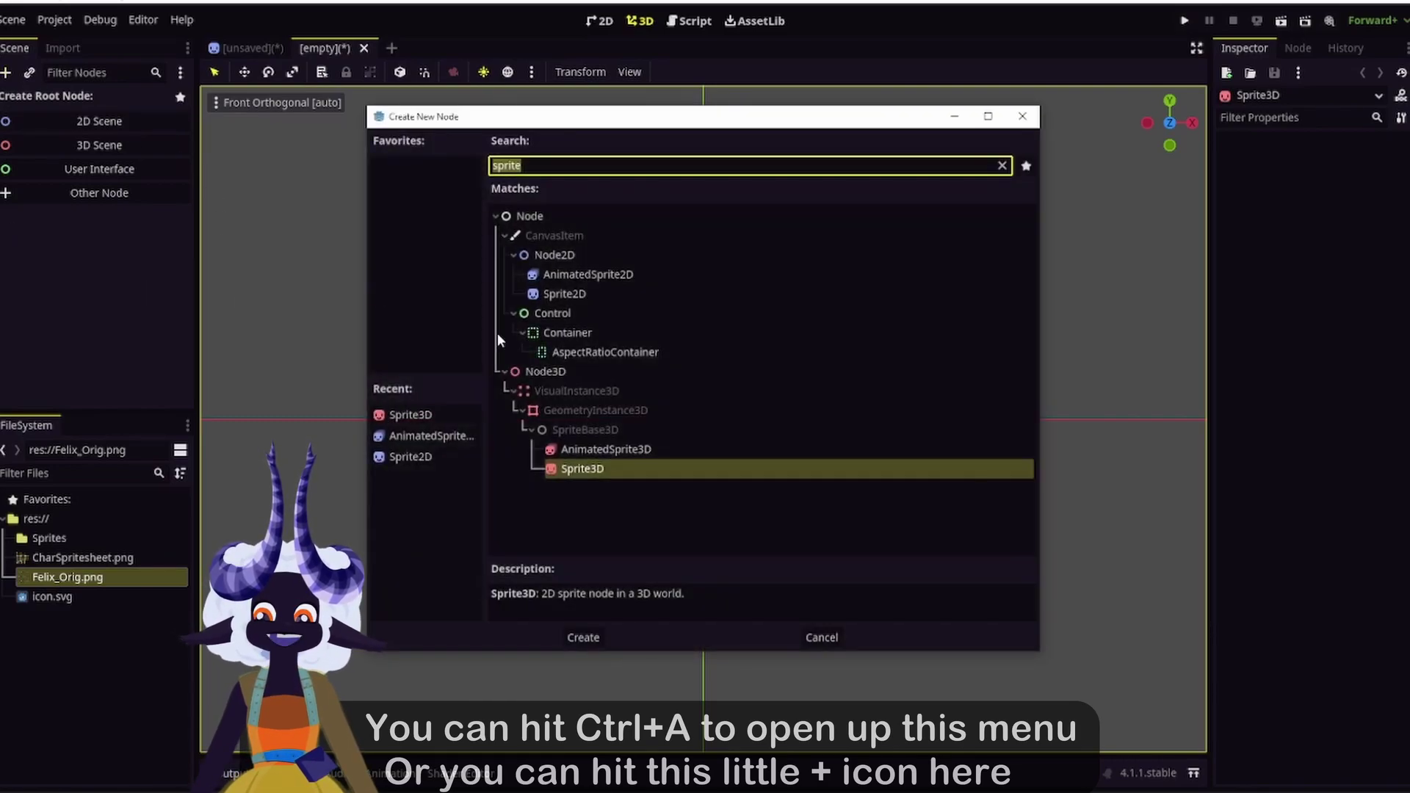
pyautogui.click(819, 647)
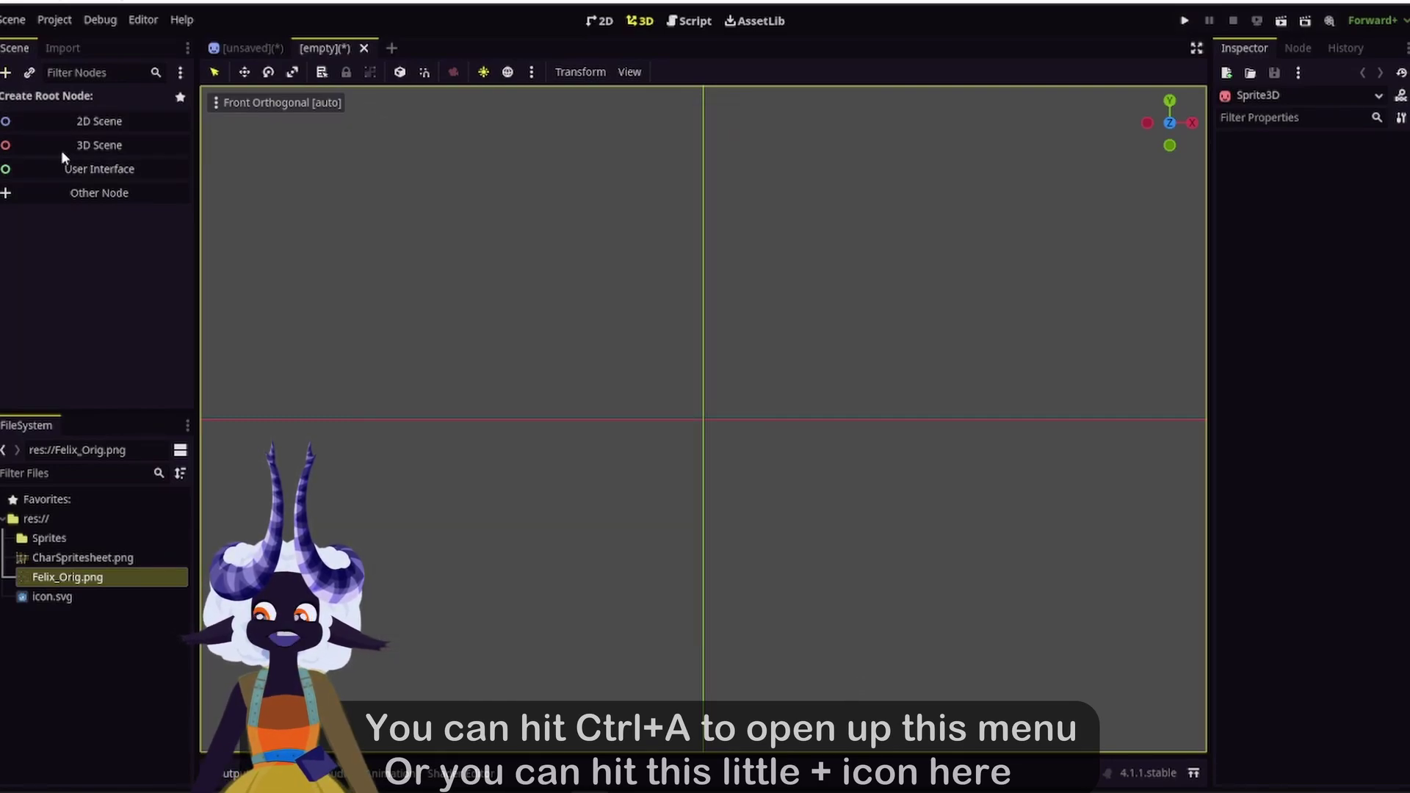
pyautogui.click(6, 76)
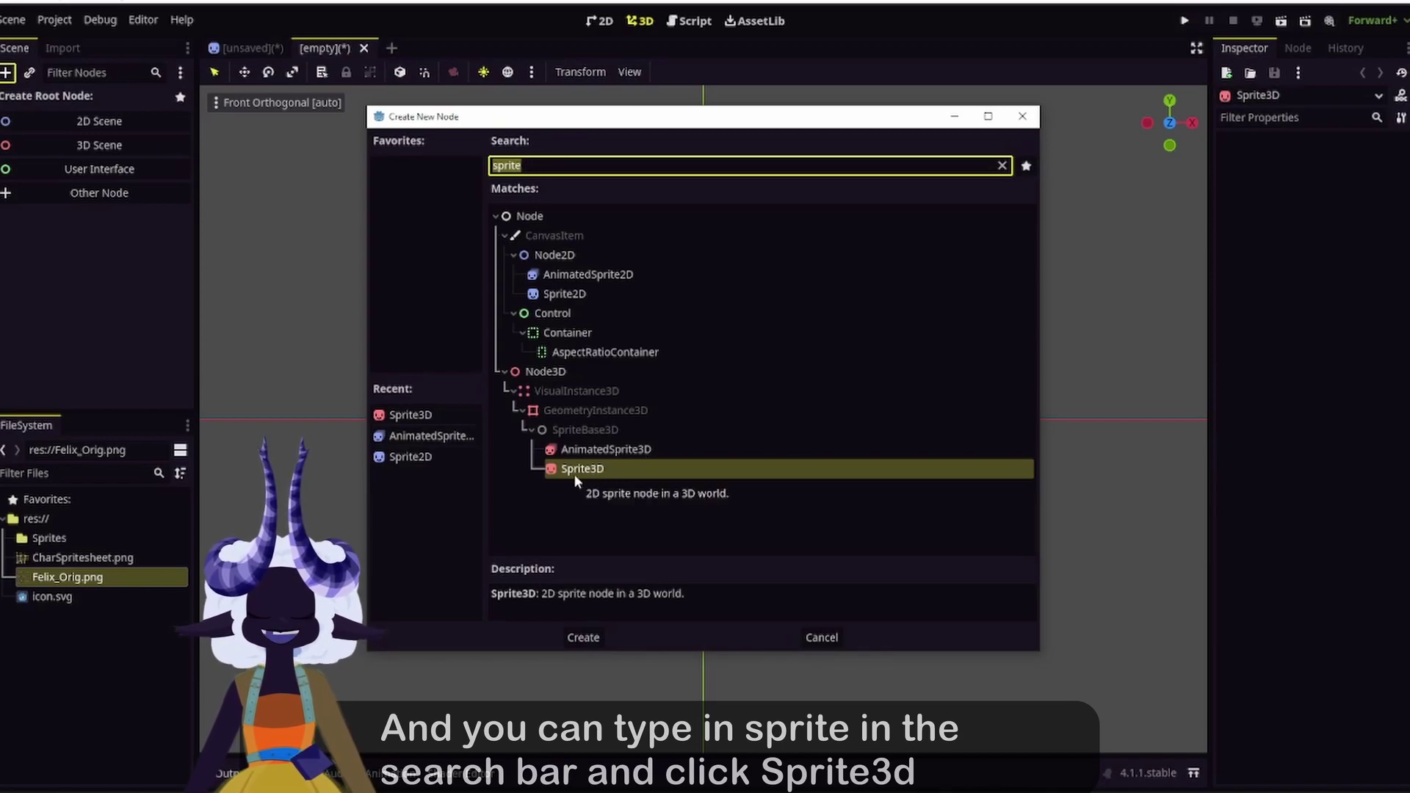
pyautogui.click(1002, 165)
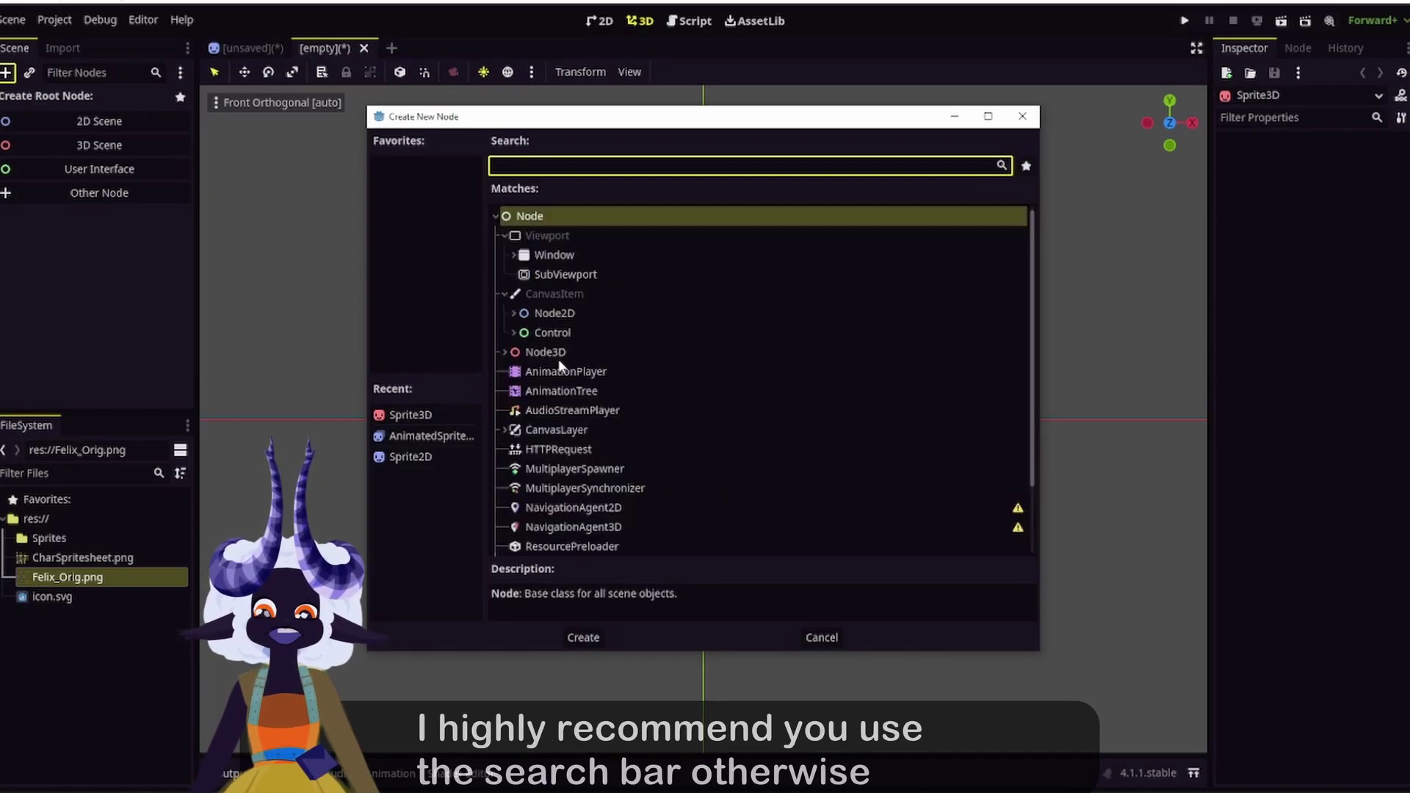
pyautogui.click(507, 351)
pyautogui.click(515, 333)
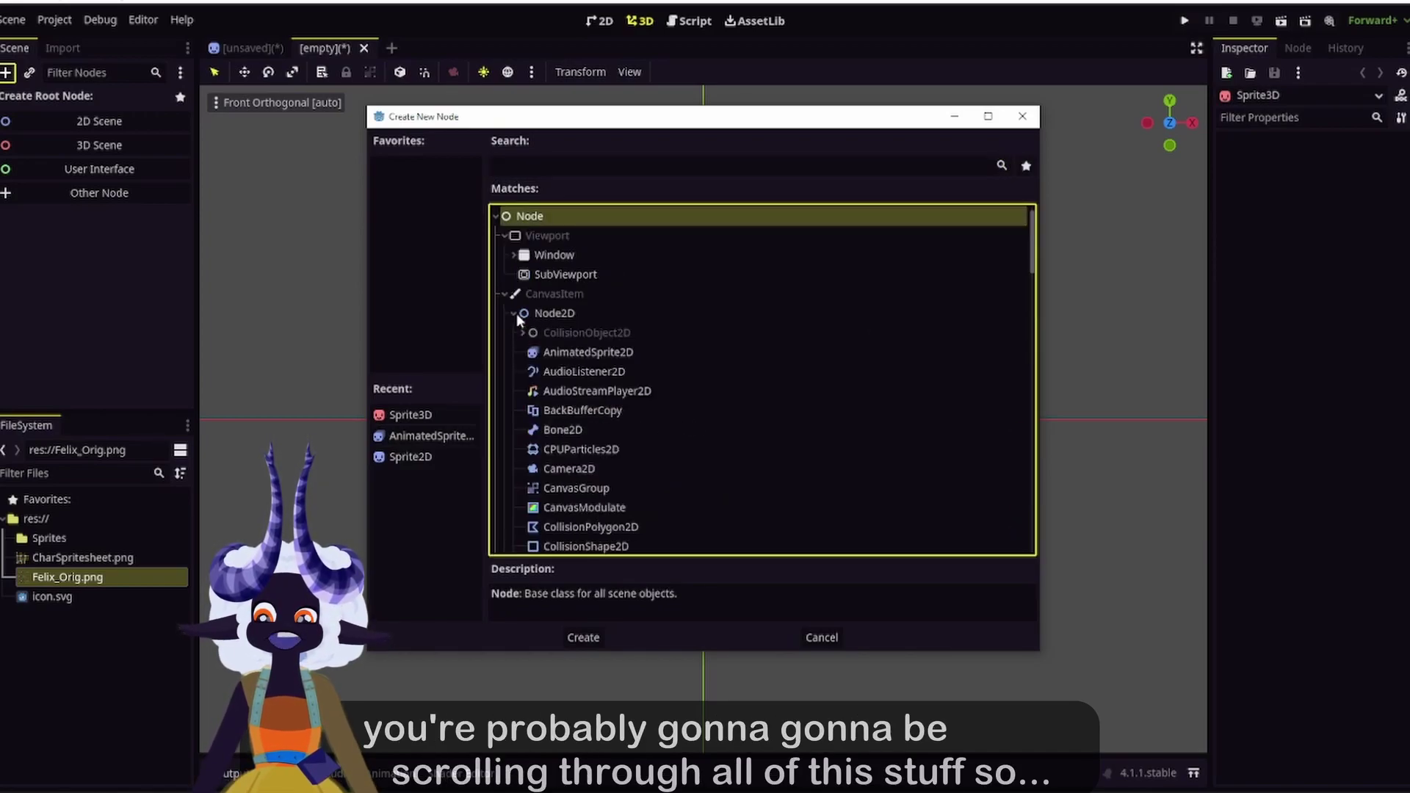
pyautogui.scroll(-5, 631, 394)
pyautogui.scroll(5, 593, 401)
pyautogui.scroll(-10, 587, 411)
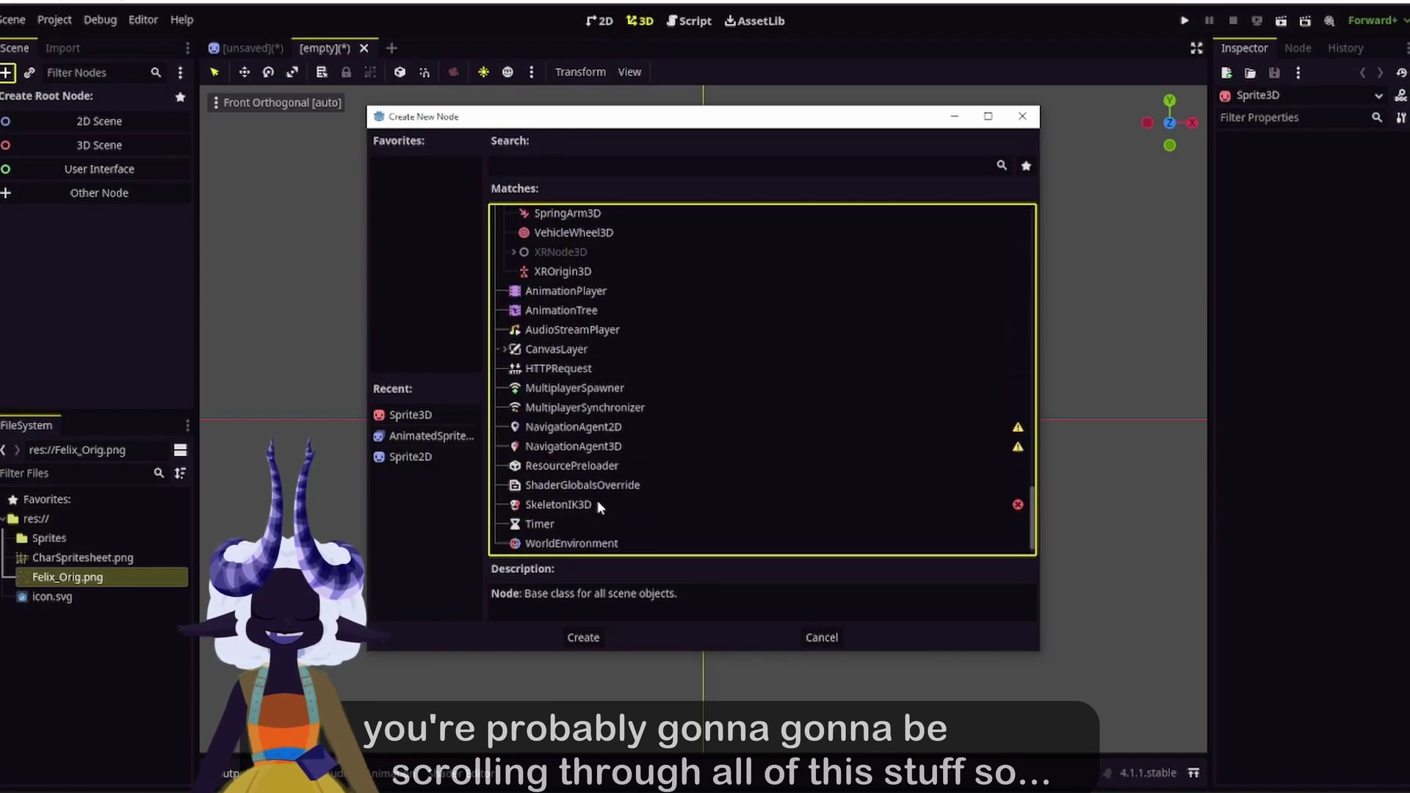
pyautogui.doubleClick(439, 415)
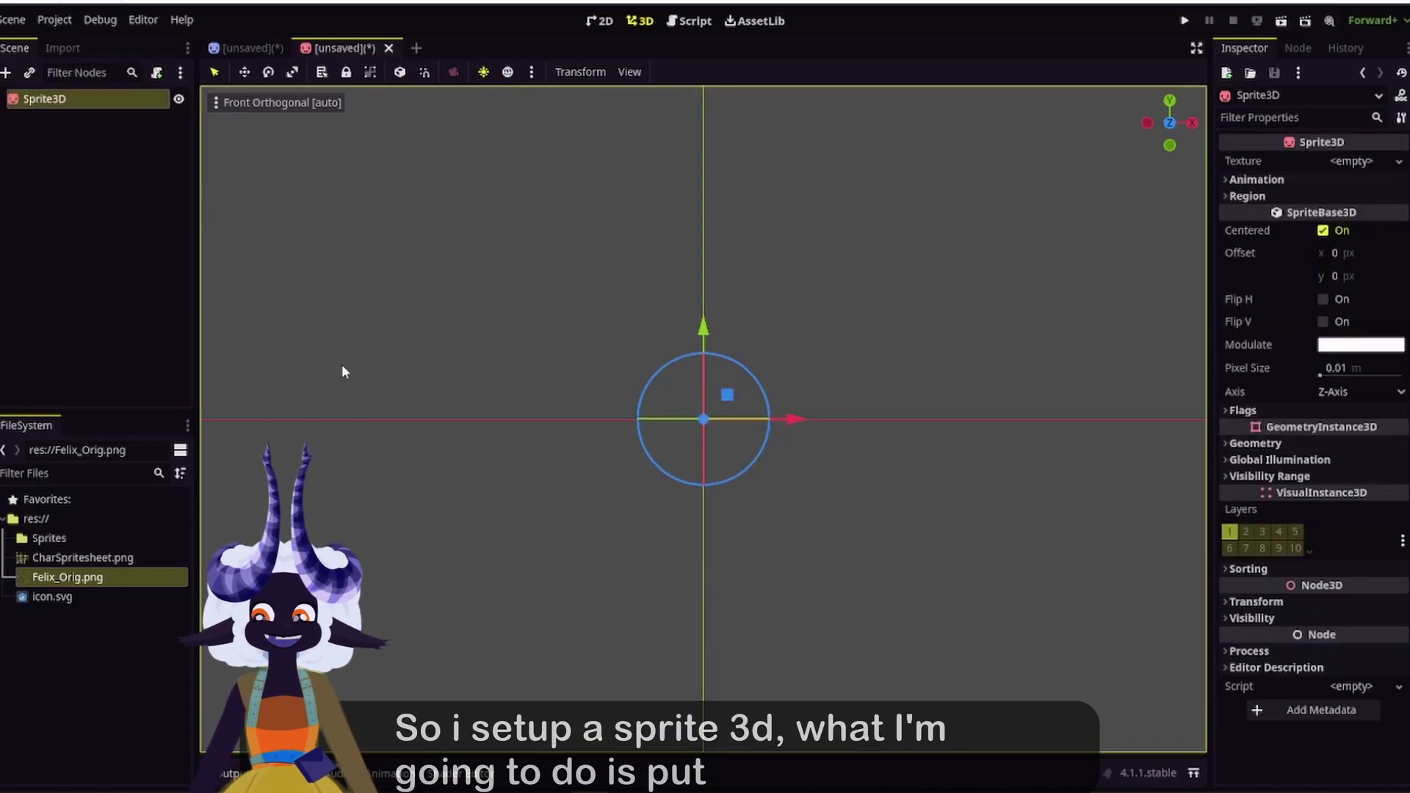
# Make Felix_Orig.png the Sprite3D's texture, undoing the mistaken CharSpritesheet.png assignment
pyautogui.click(29, 560)
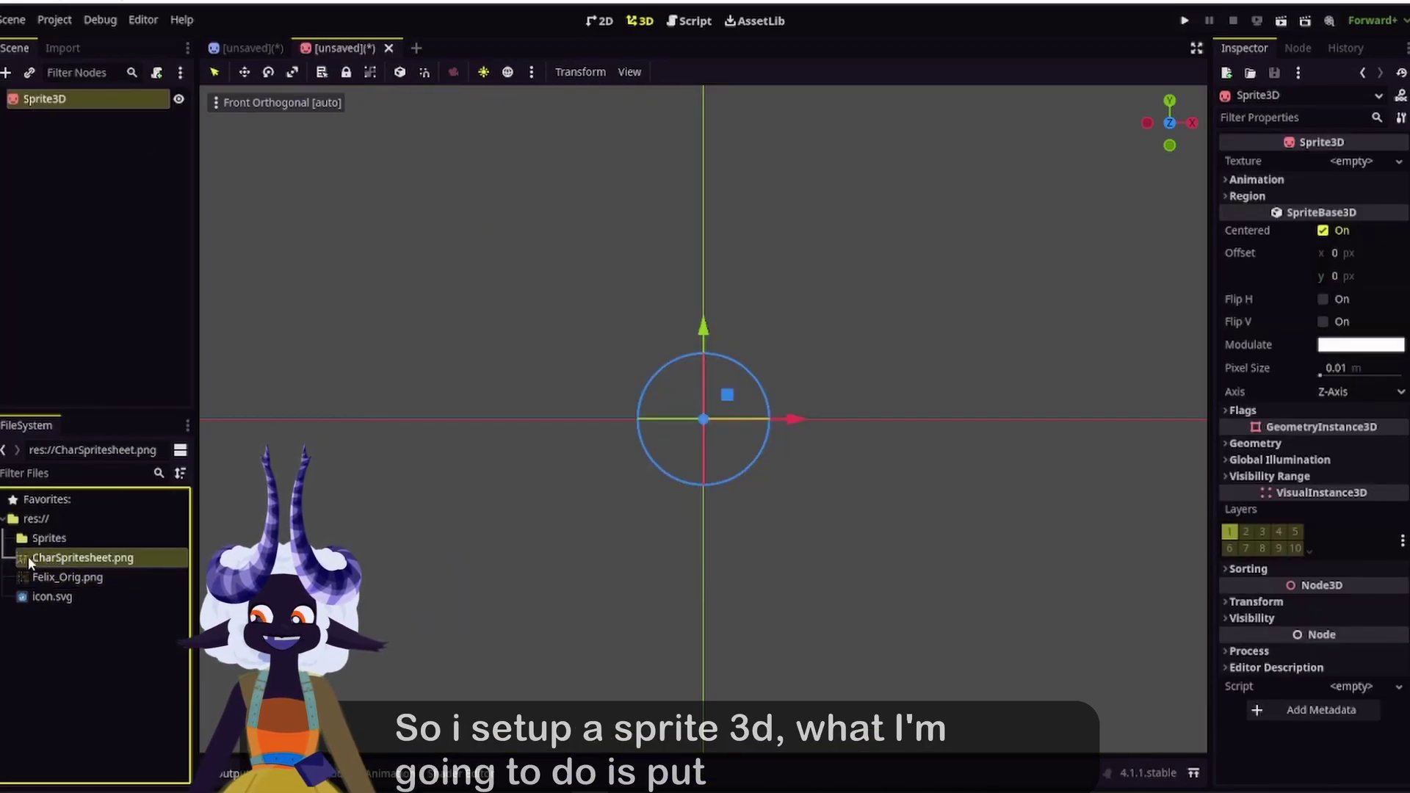
pyautogui.moveTo(33, 557); pyautogui.dragTo(1350, 168)
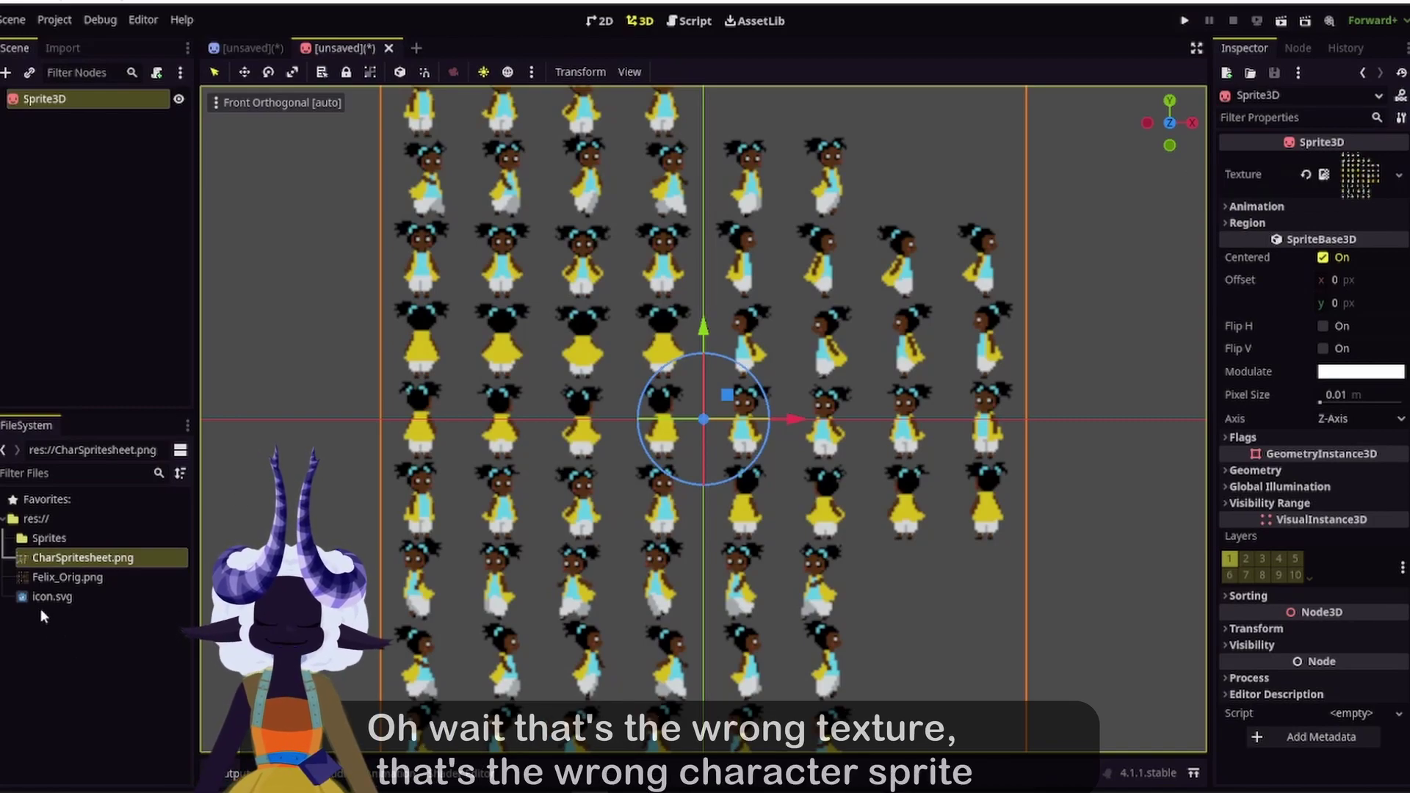
pyautogui.hotkey('ctrl', 'z')
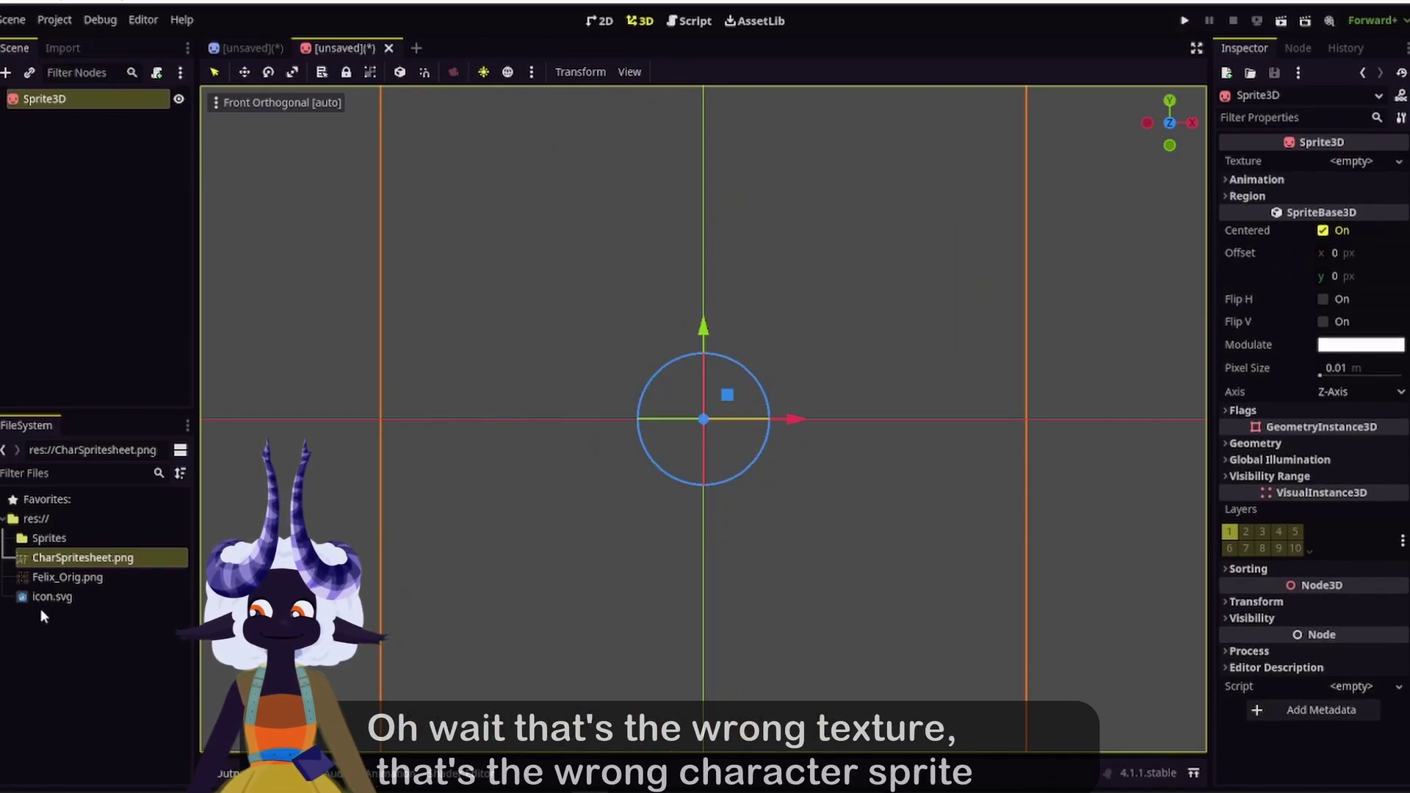
pyautogui.click(47, 580)
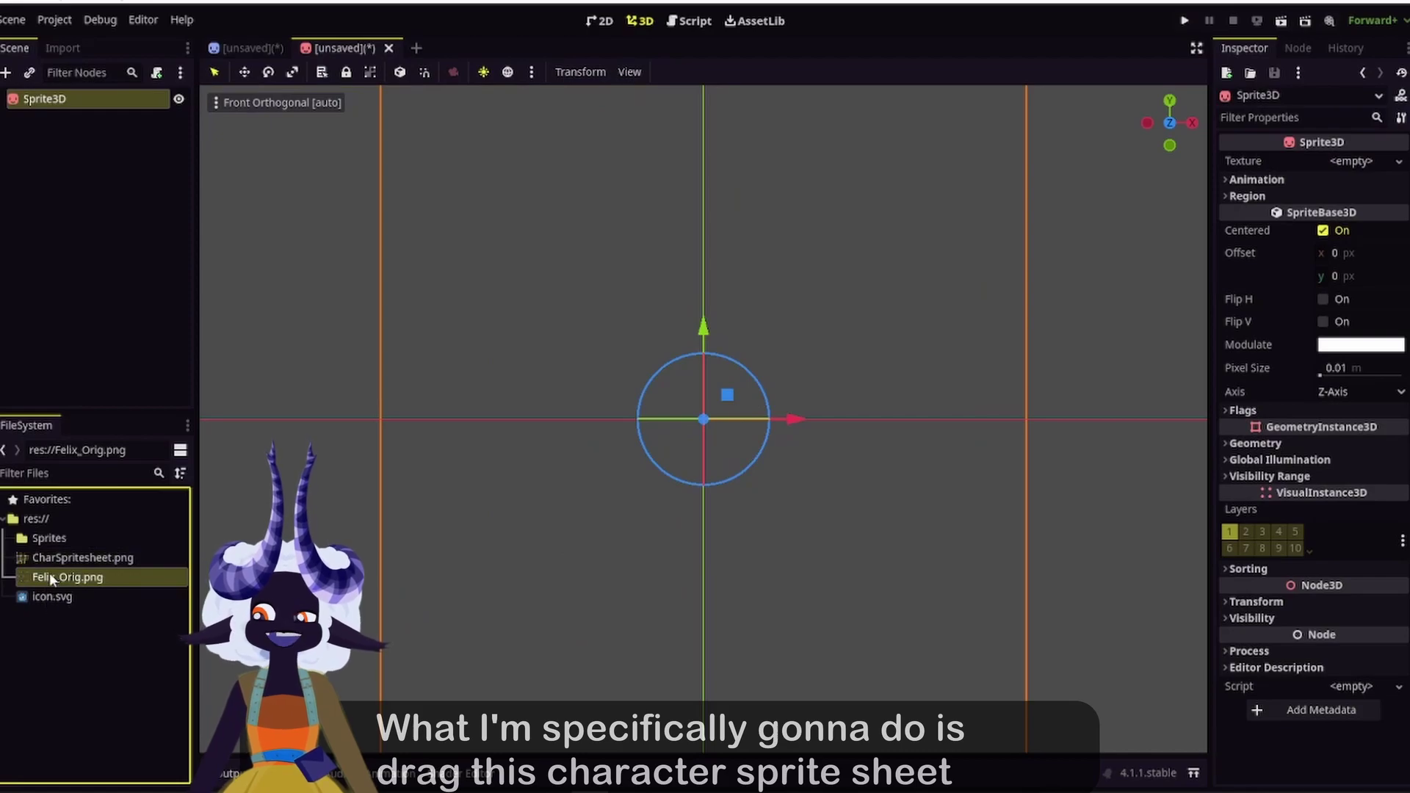
pyautogui.moveTo(35, 577); pyautogui.dragTo(1339, 163)
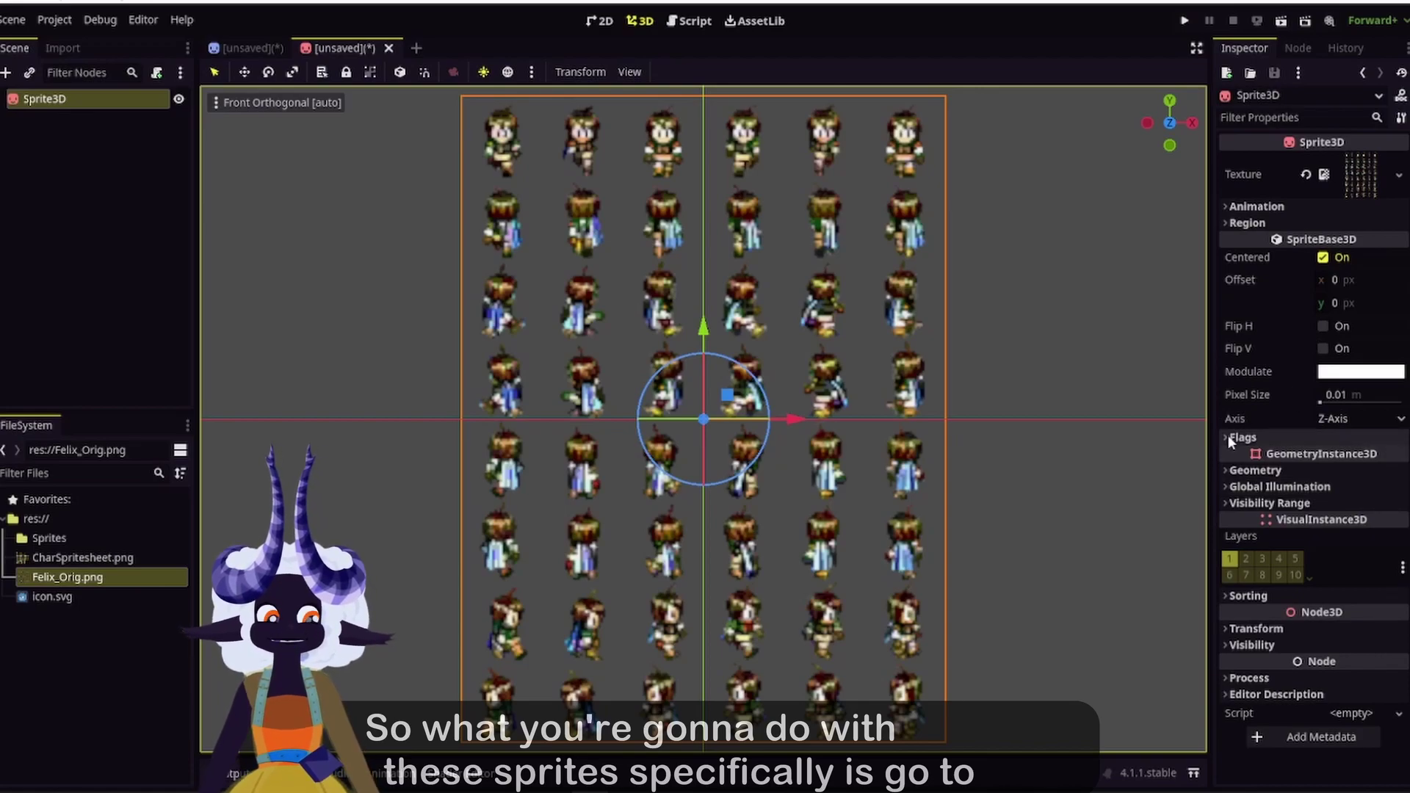
# Change the Sprite3D's Flags > Texture Filter from Linear Mipmap to Nearest
pyautogui.click(1273, 442)
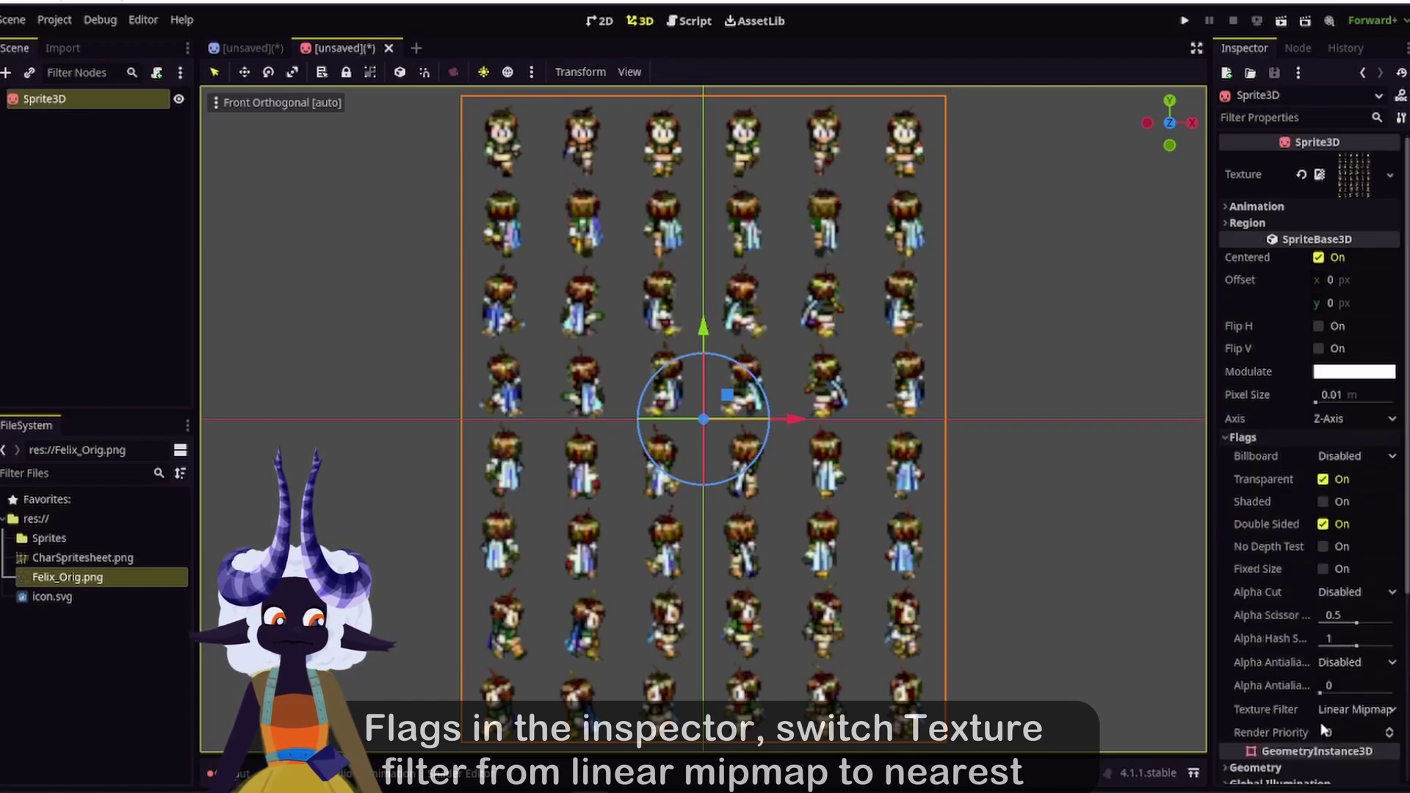
pyautogui.click(1366, 709)
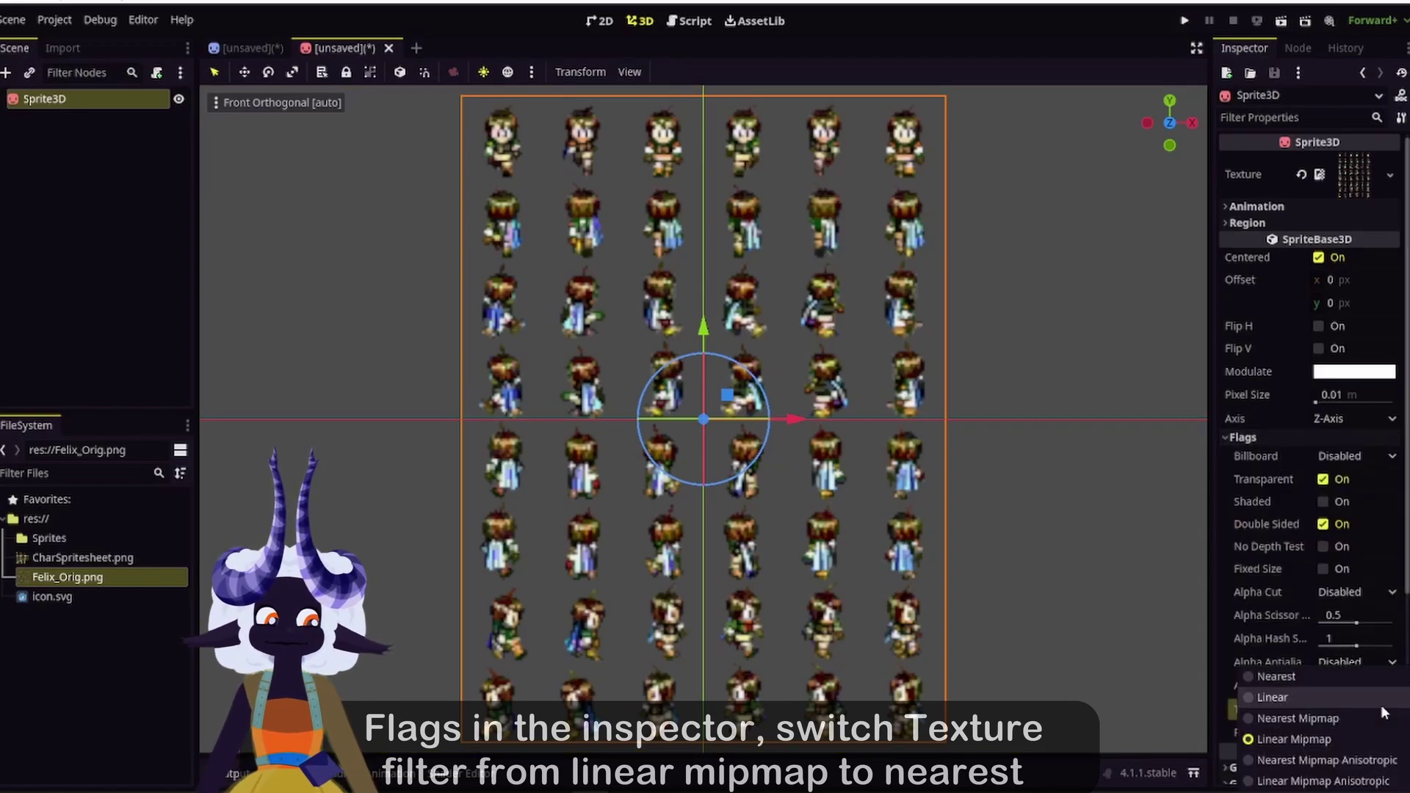
pyautogui.click(1372, 677)
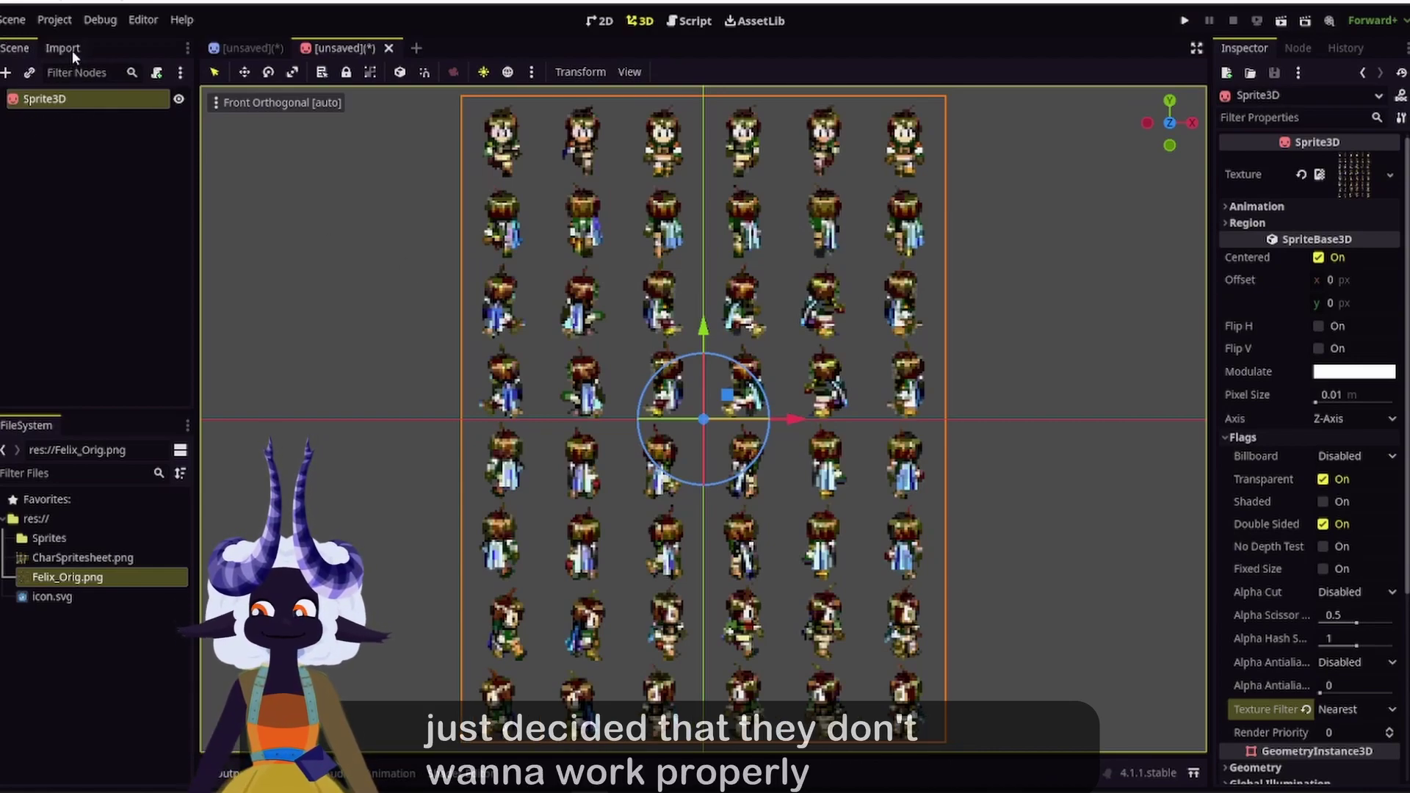
# Reimport Felix_Orig.png with Compress Mode Lossless and Detect 3D Compress To Disabled
pyautogui.click(54, 581)
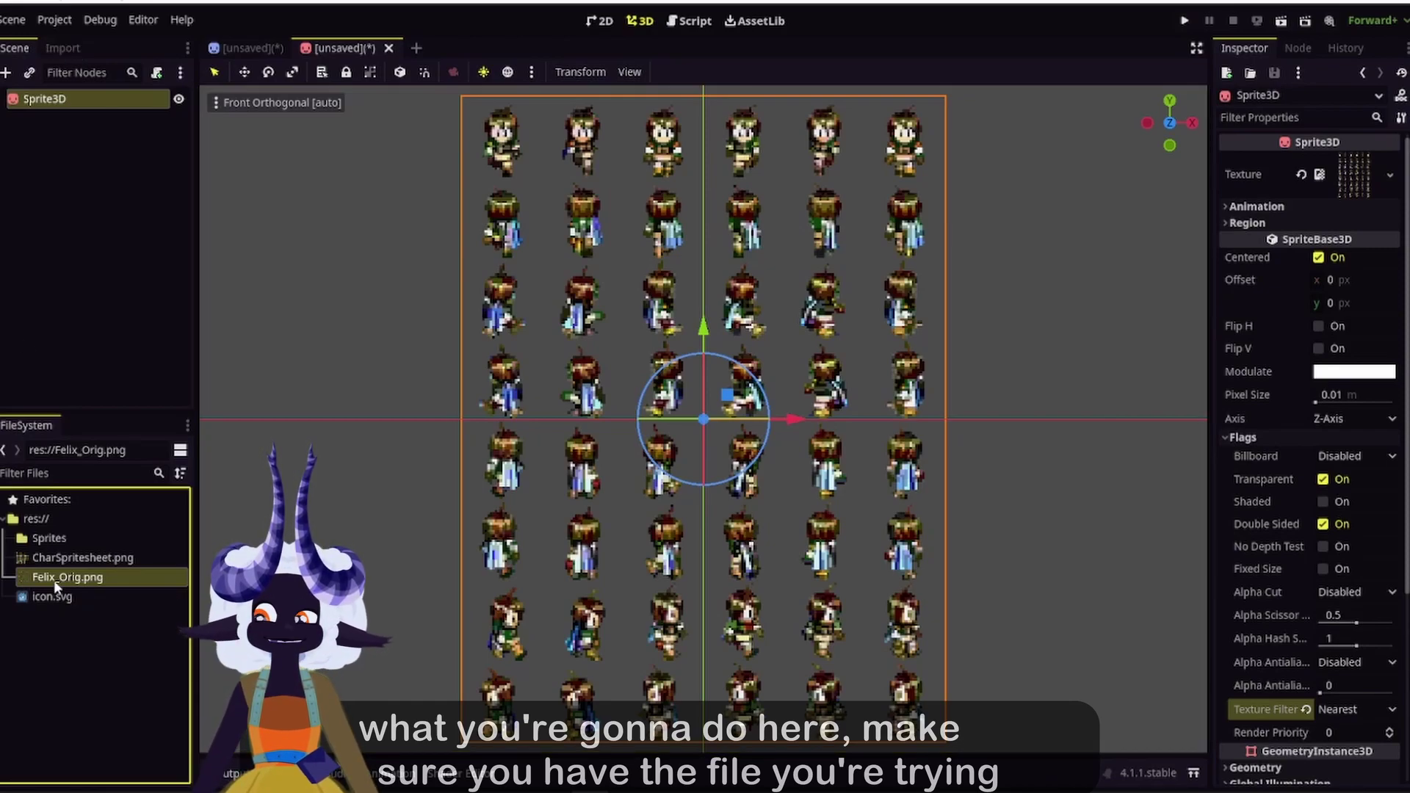
pyautogui.click(60, 48)
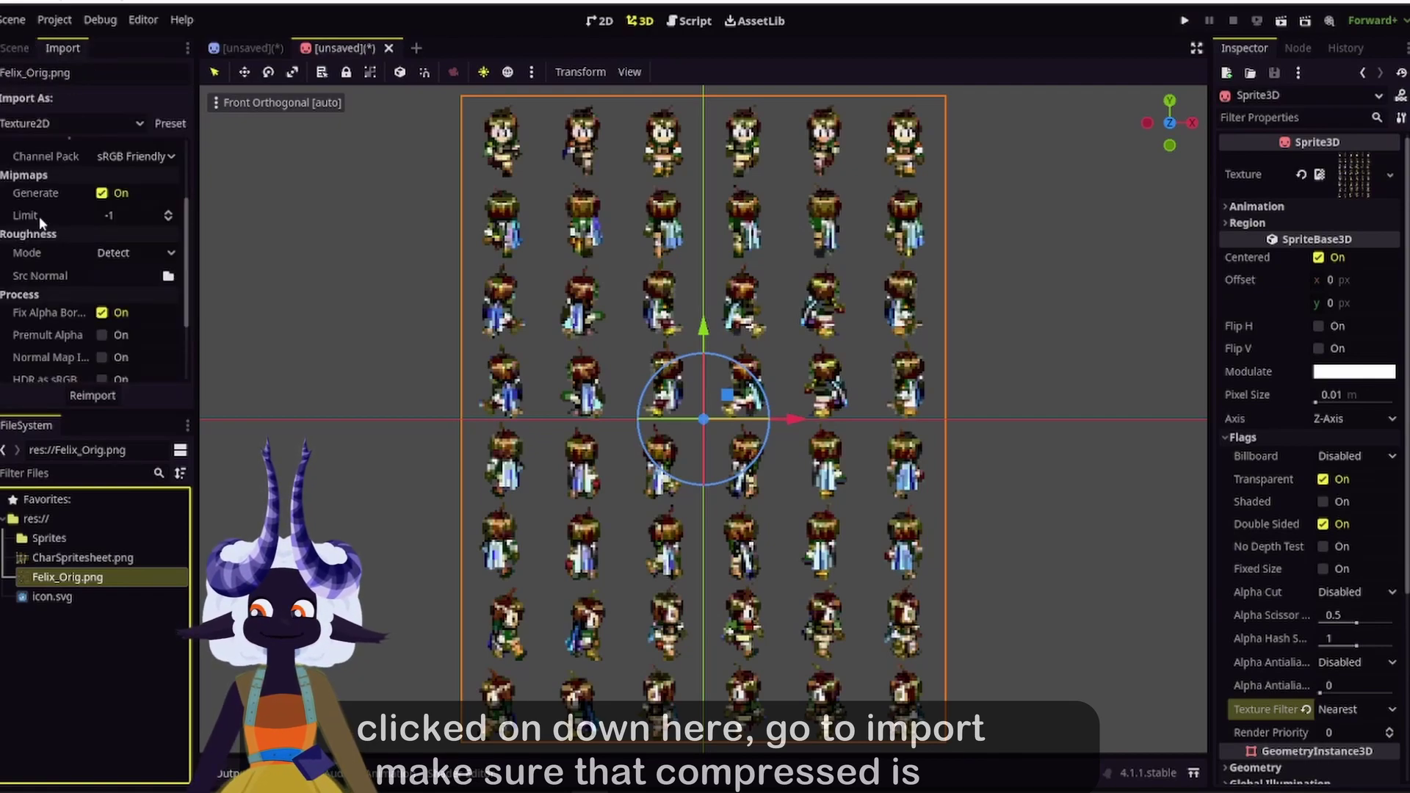
pyautogui.scroll(3, 42, 210)
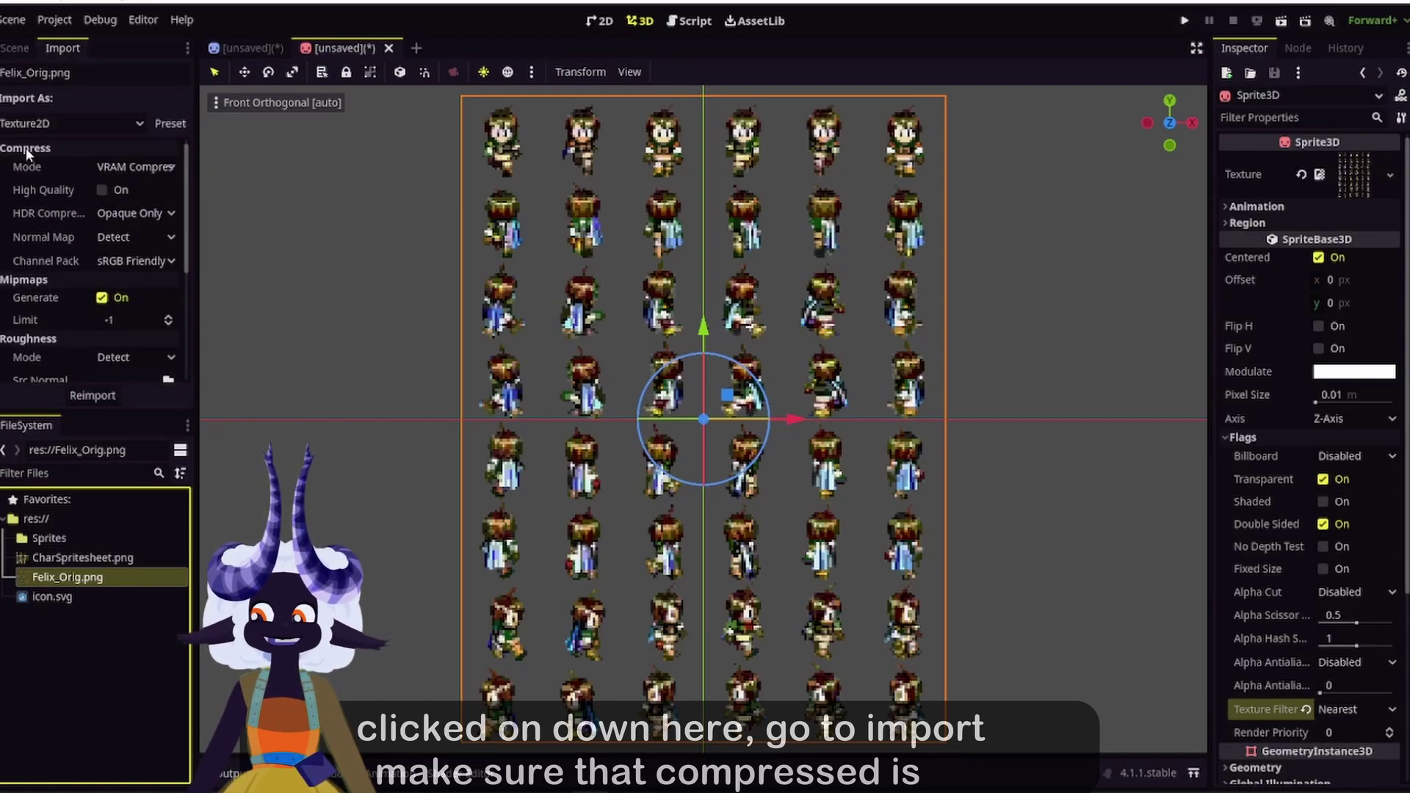
pyautogui.click(135, 165)
pyautogui.click(131, 192)
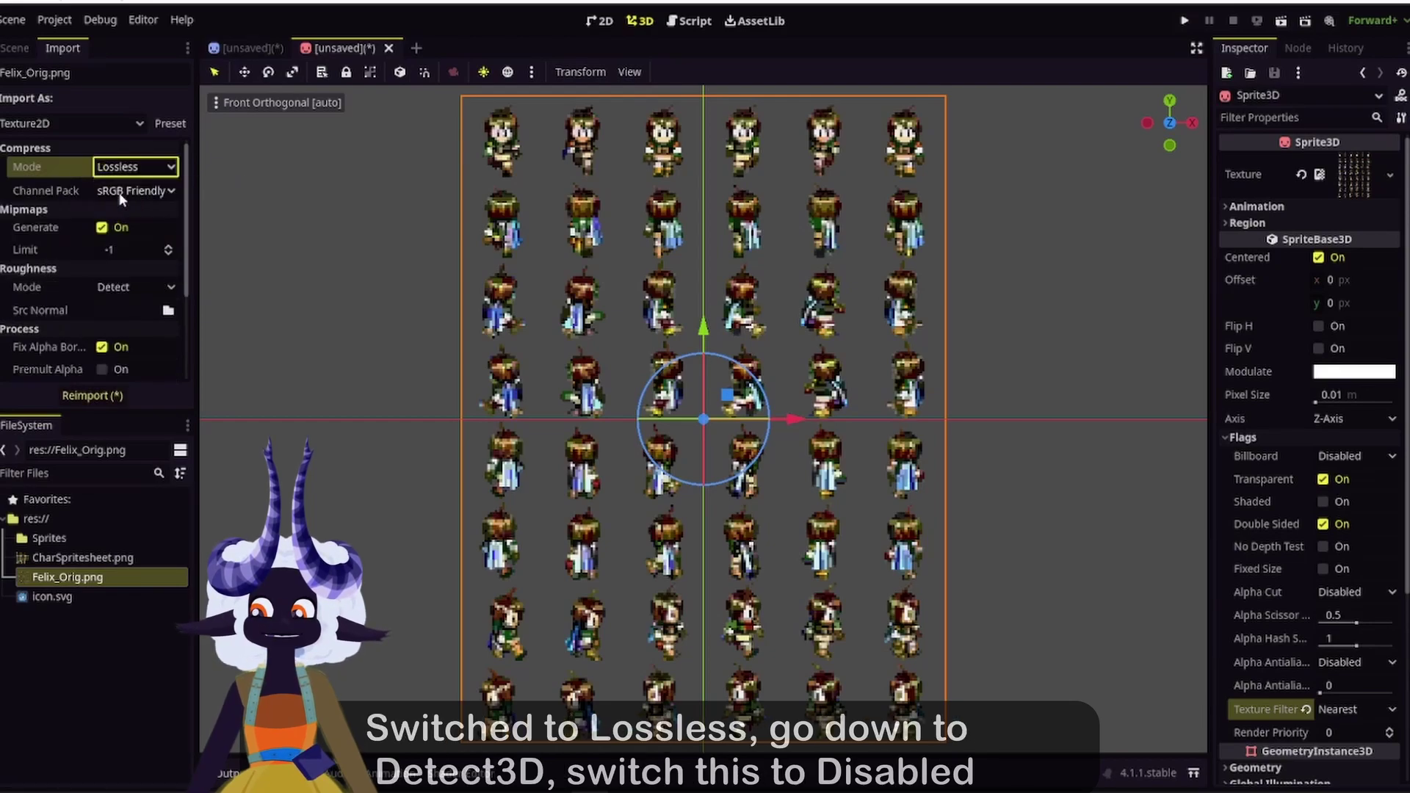
pyautogui.scroll(-4, 65, 198)
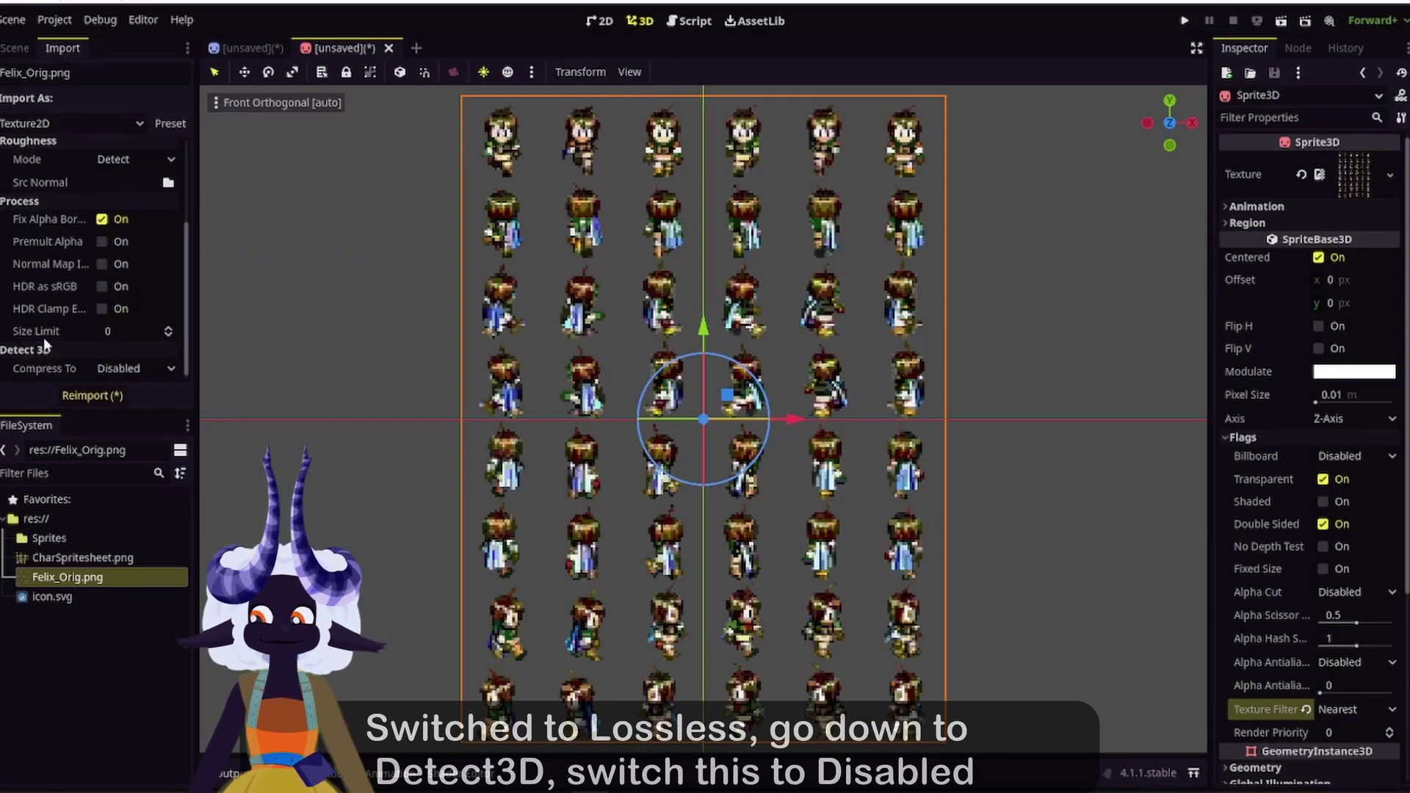
pyautogui.click(141, 369)
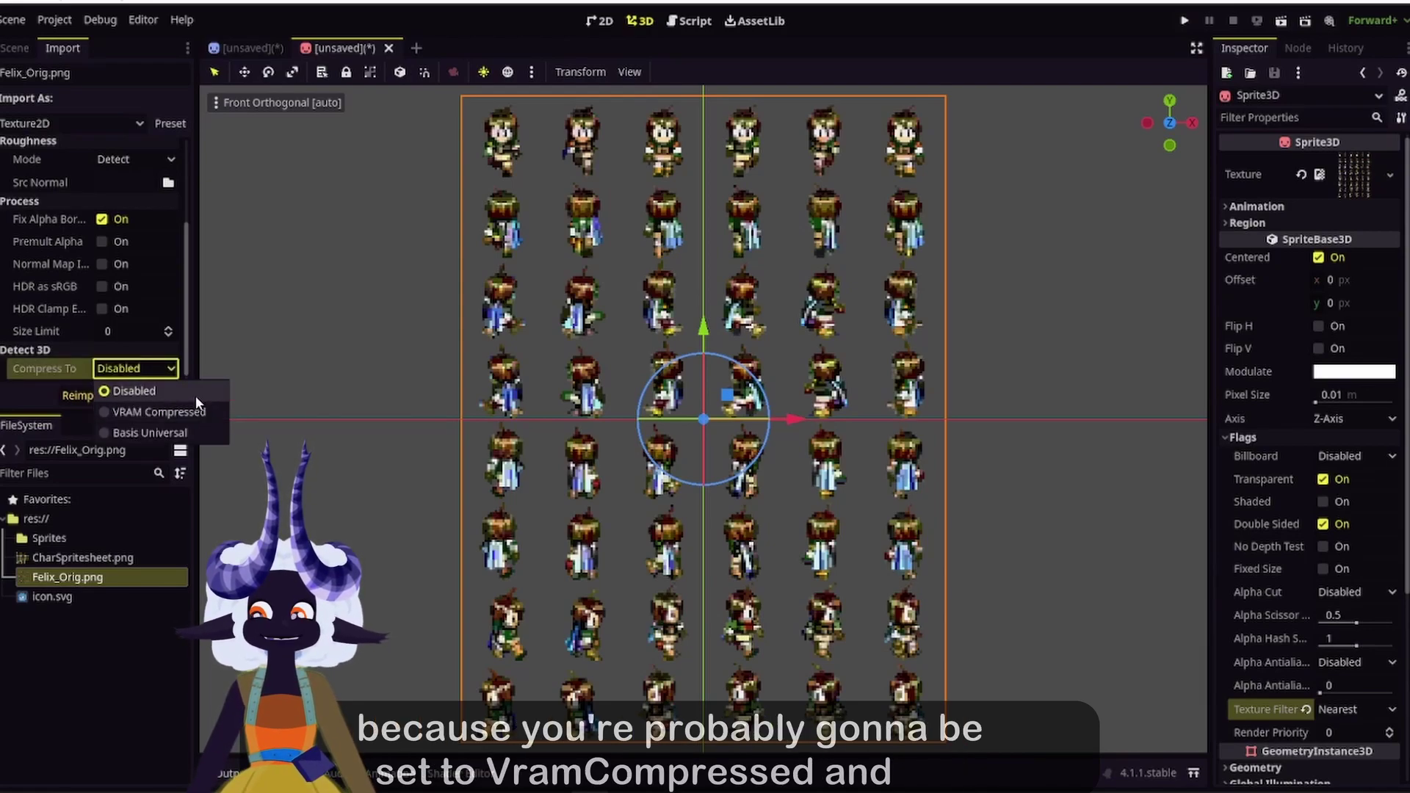
pyautogui.click(111, 392)
pyautogui.click(95, 395)
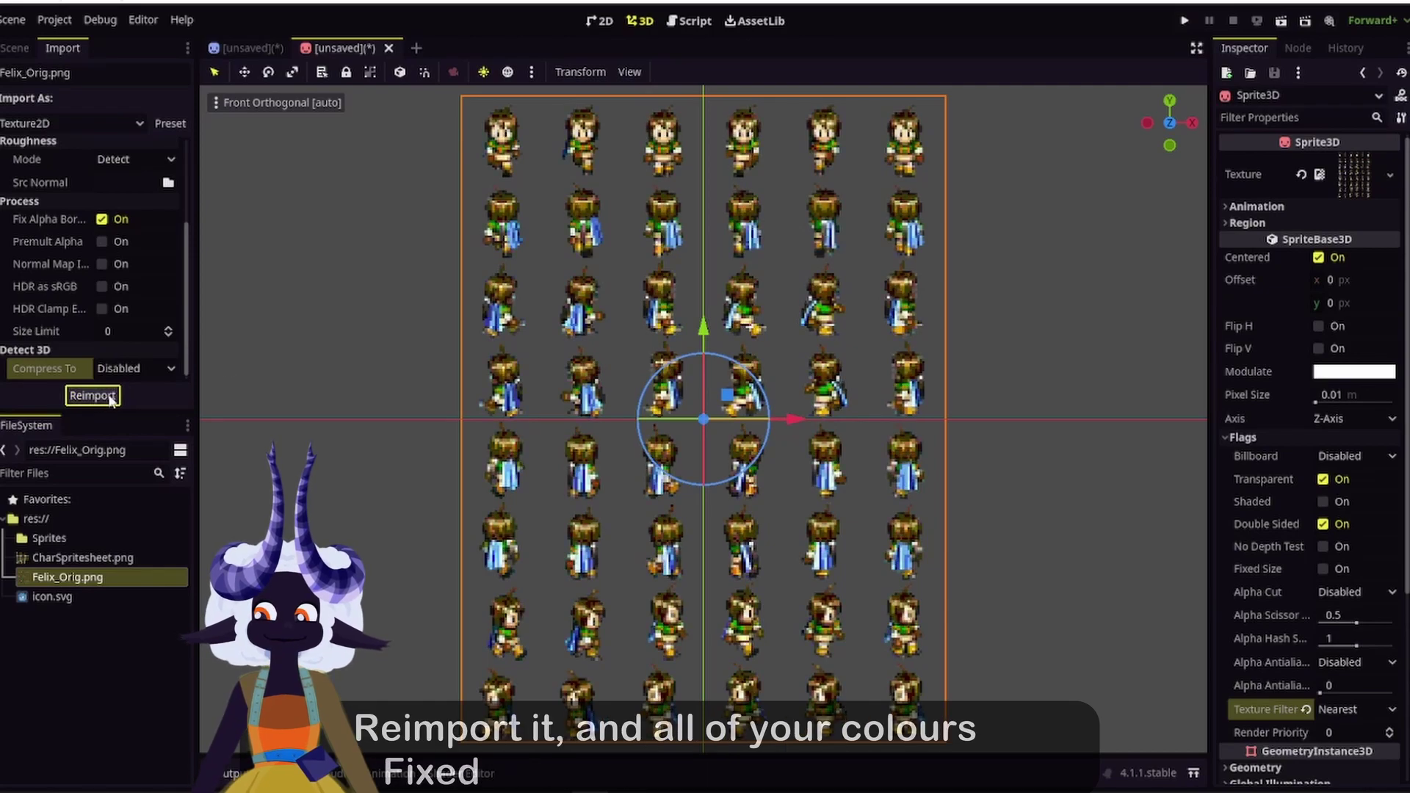